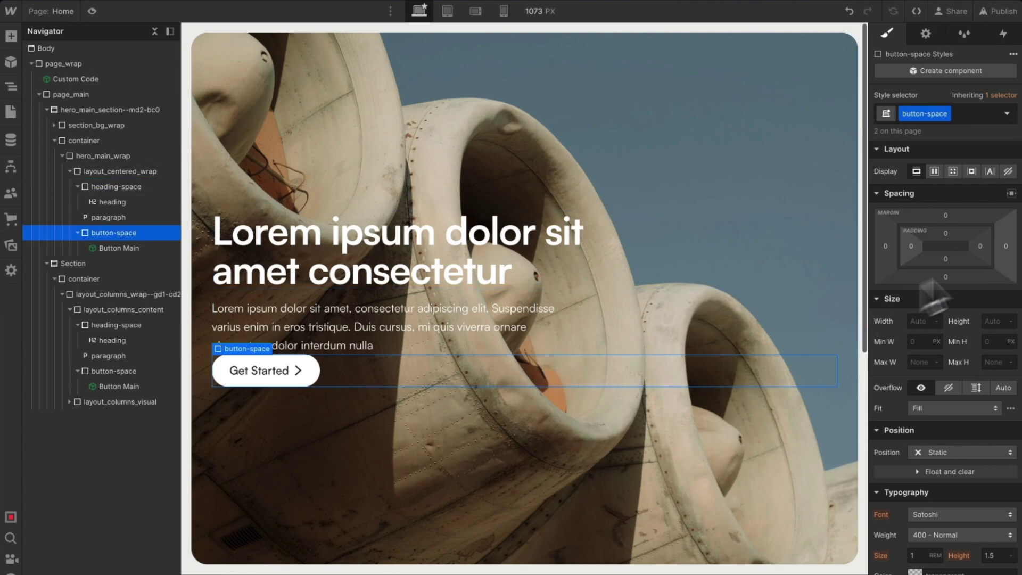
Step: Set the top margin of the button-space element to 3rem
{"action": "left_click", "coordinate": [946, 216]}
{"action": "type", "text": "3rem"}
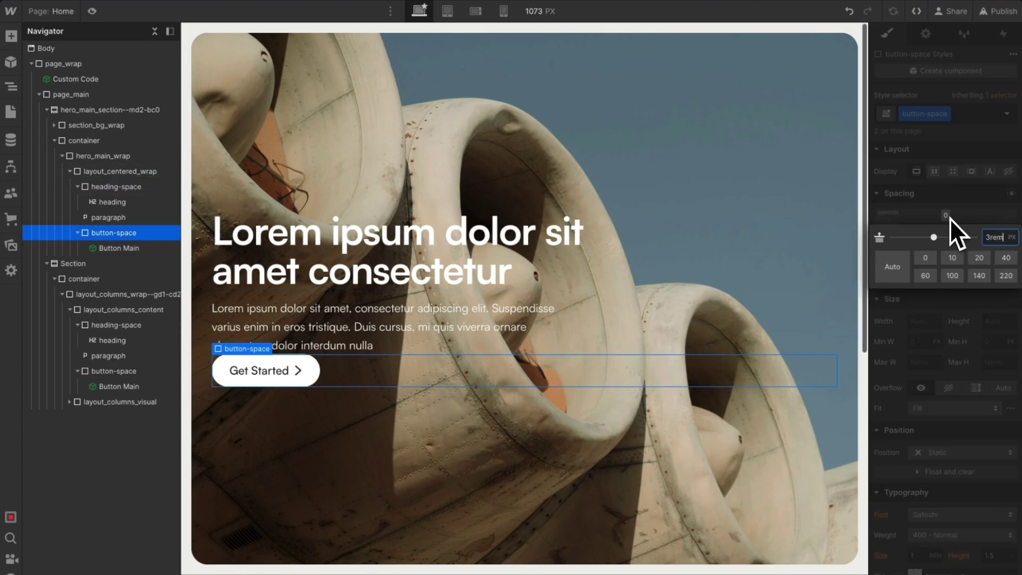
{"action": "key", "text": "Return"}
Step: Delete the paragraph between the heading and button in the columns section
{"action": "scroll", "coordinate": [768, 298], "scroll_direction": "down", "scroll_amount": 2}
{"action": "scroll", "coordinate": [767, 298], "scroll_direction": "down", "scroll_amount": 5}
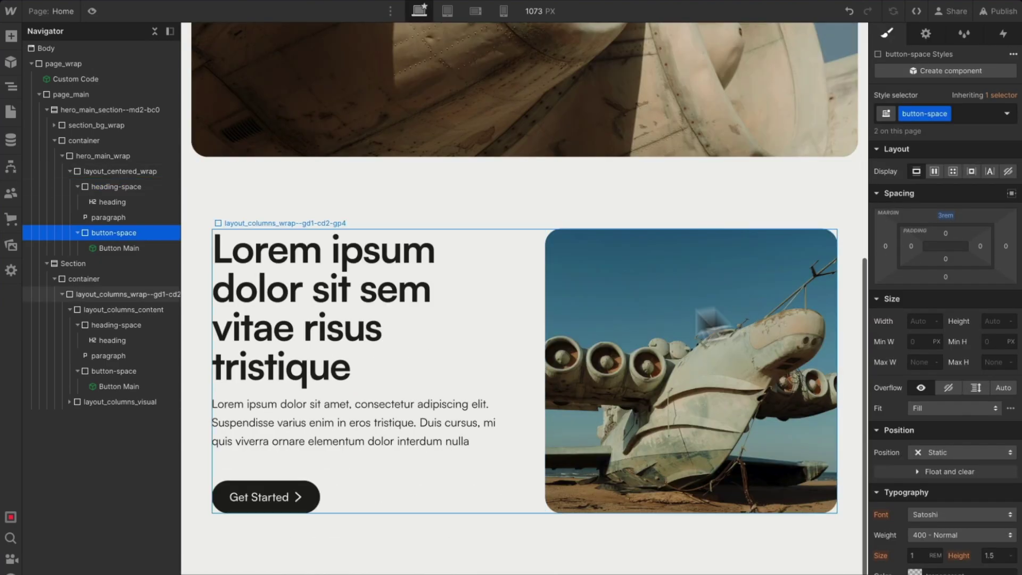
{"action": "left_click", "coordinate": [367, 413]}
{"action": "key", "text": "Delete"}
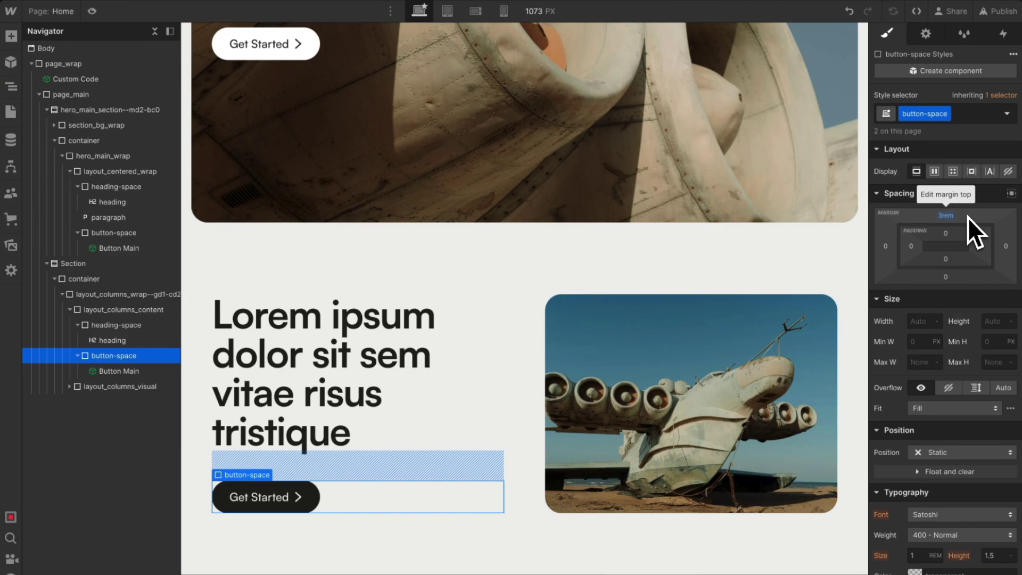
Step: Check the heading-space and button-space margins in the columns section, and undo the paragraph deletion
{"action": "left_click", "coordinate": [401, 332]}
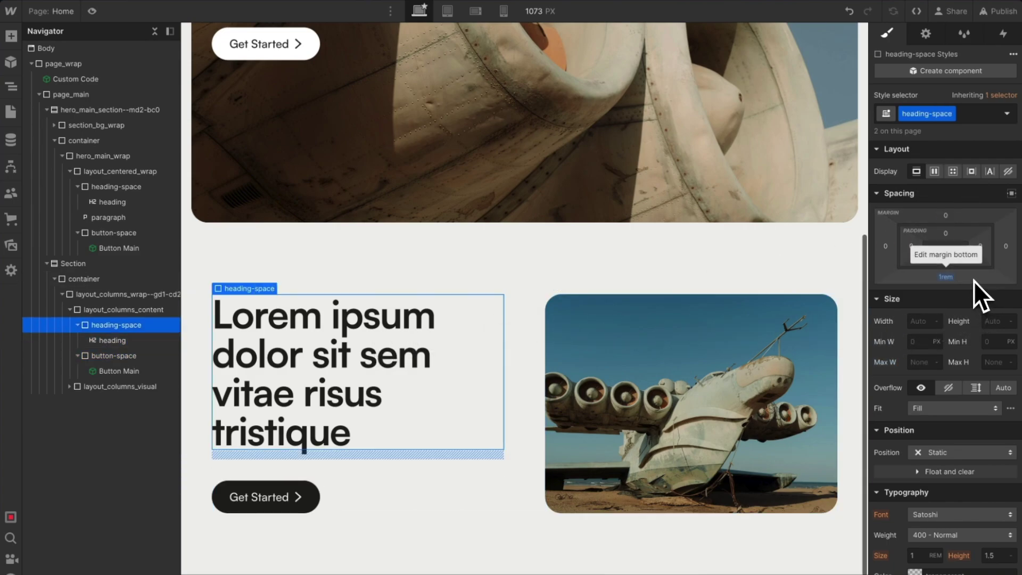
{"action": "left_click", "coordinate": [395, 502]}
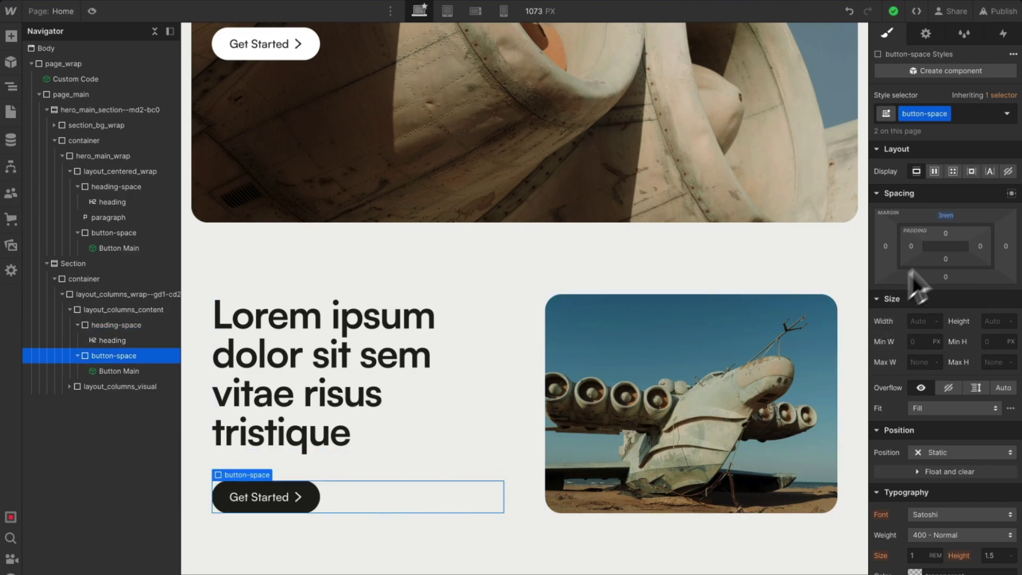
{"action": "key", "text": "ctrl+z"}
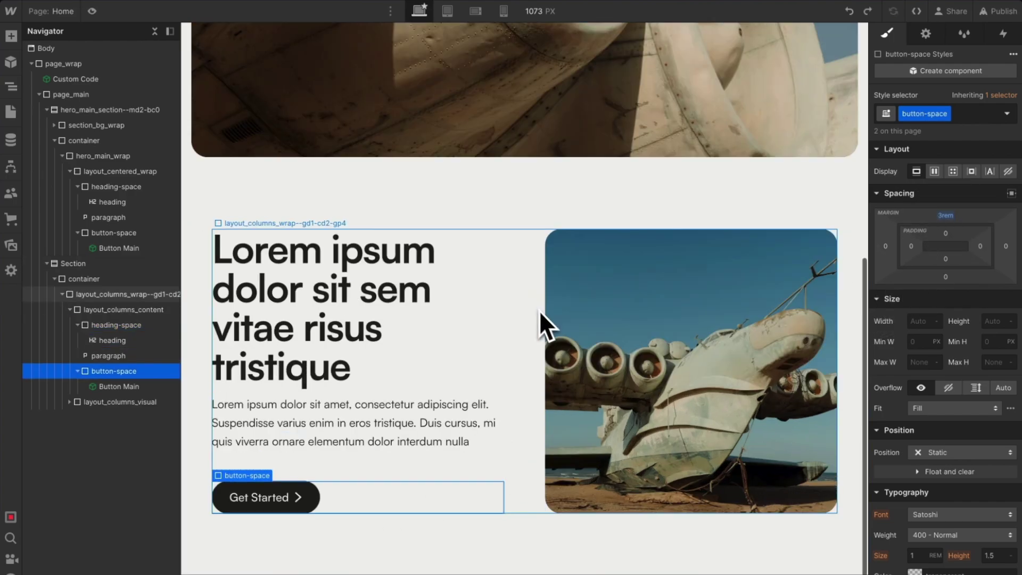
Step: Center-align the text of the hero's layout_centered_wrap
{"action": "scroll", "coordinate": [523, 299], "scroll_direction": "up", "scroll_amount": 6}
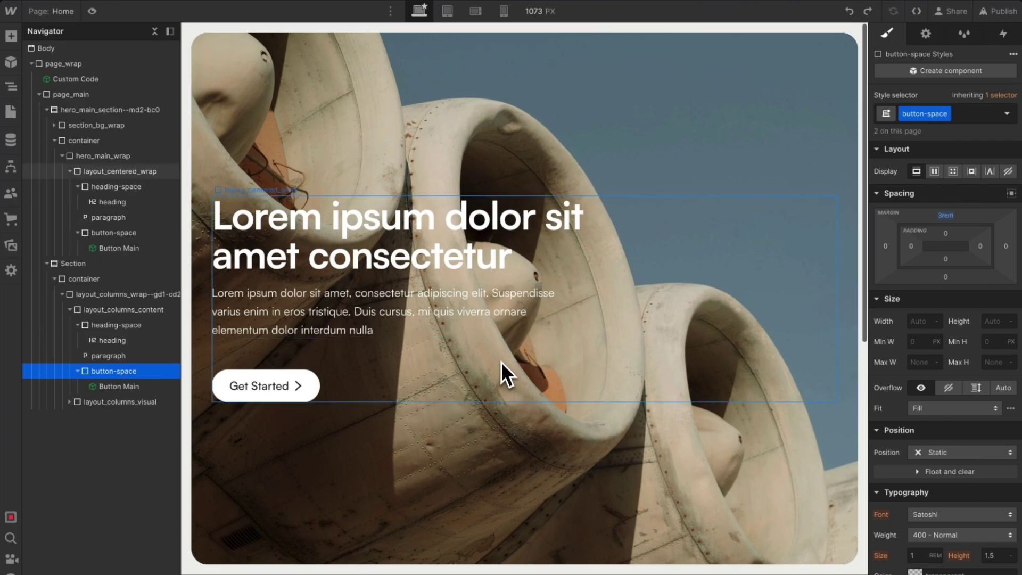
{"action": "left_click", "coordinate": [501, 362]}
{"action": "scroll", "coordinate": [953, 358], "scroll_direction": "down", "scroll_amount": 5}
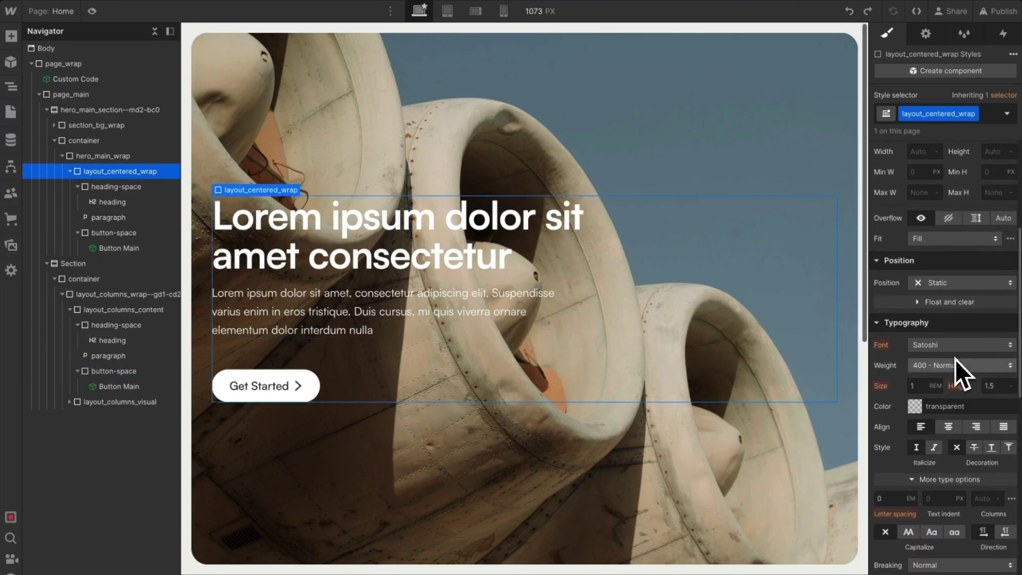
{"action": "left_click", "coordinate": [948, 428]}
Step: Make layout_centered_wrap a vertical flex layout with its children aligned to the center
{"action": "scroll", "coordinate": [957, 349], "scroll_direction": "up", "scroll_amount": 5}
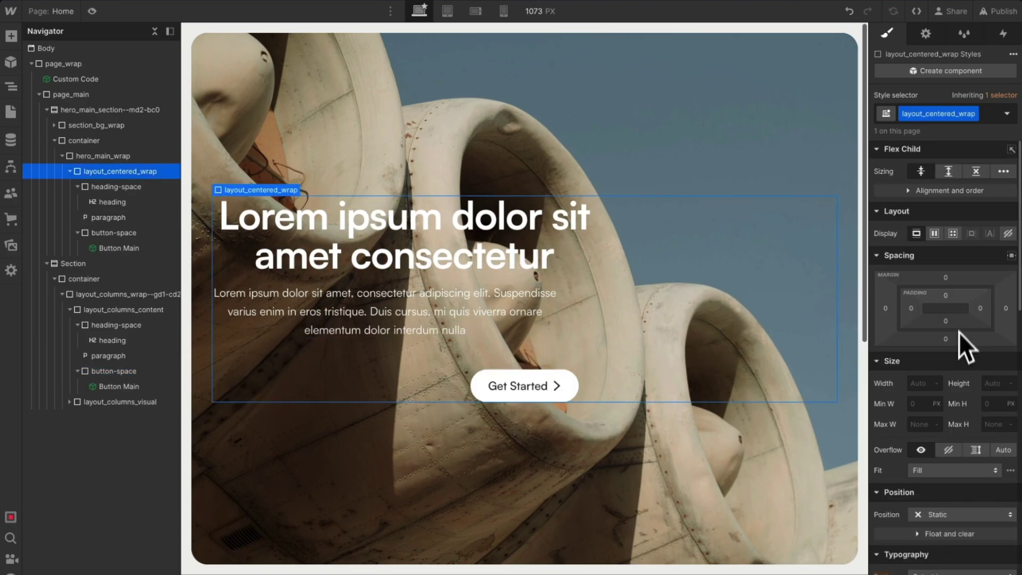
{"action": "left_click", "coordinate": [934, 238]}
{"action": "left_click", "coordinate": [978, 259]}
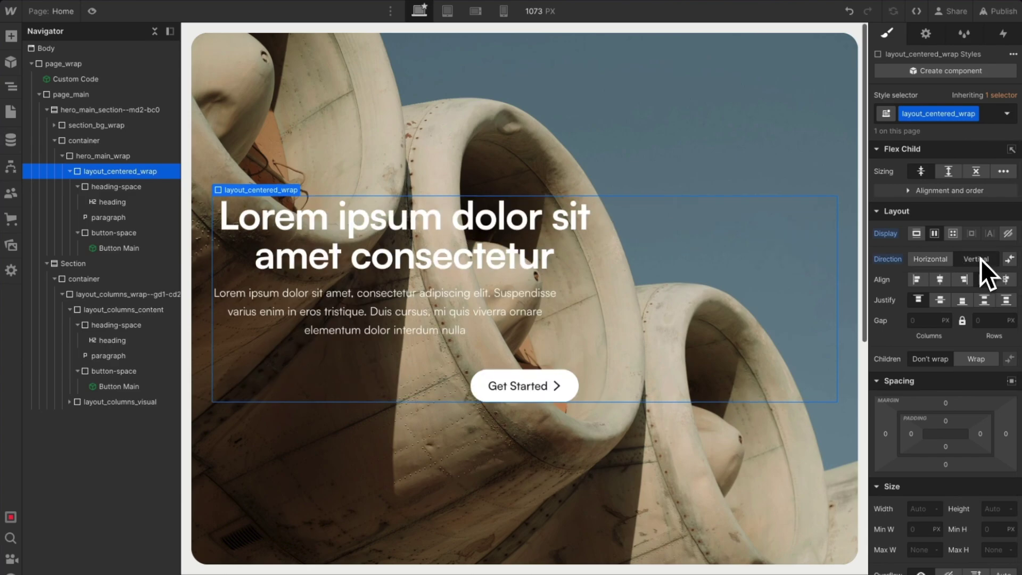
{"action": "left_click", "coordinate": [941, 280]}
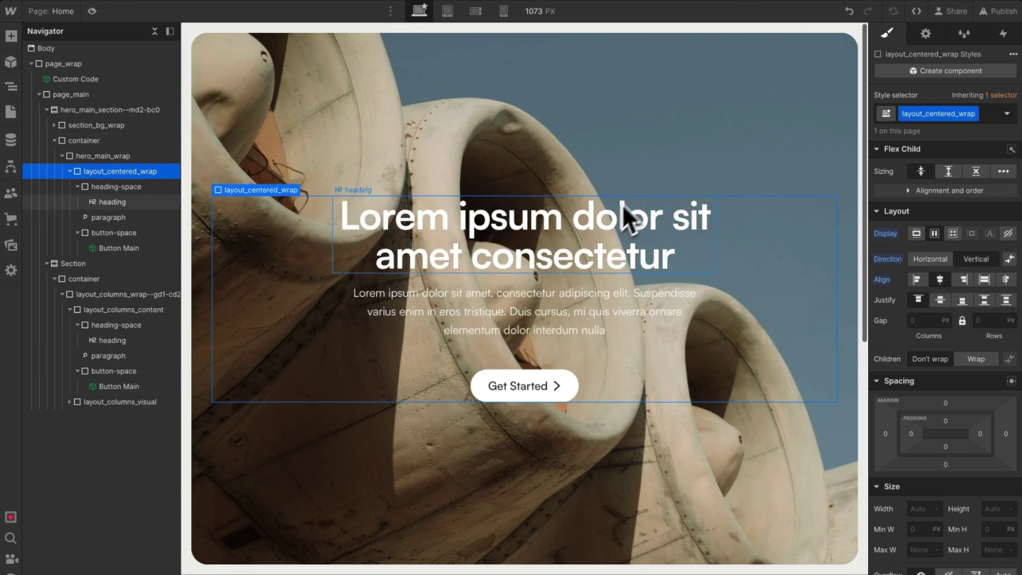
Step: Delete the hero paragraph to test the spacing above the button, and undo the deletion
{"action": "left_click", "coordinate": [563, 315]}
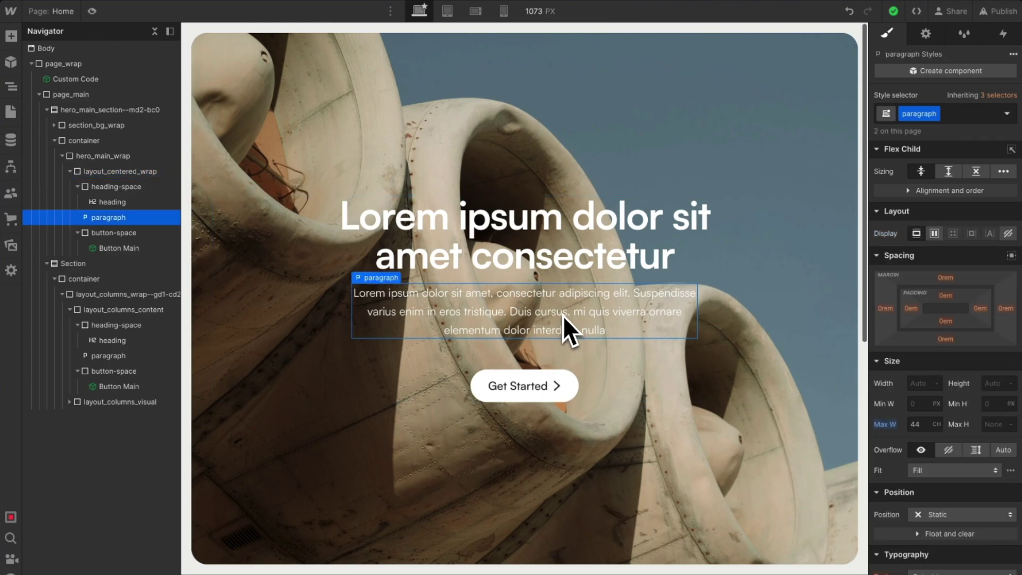
{"action": "key", "text": "Delete"}
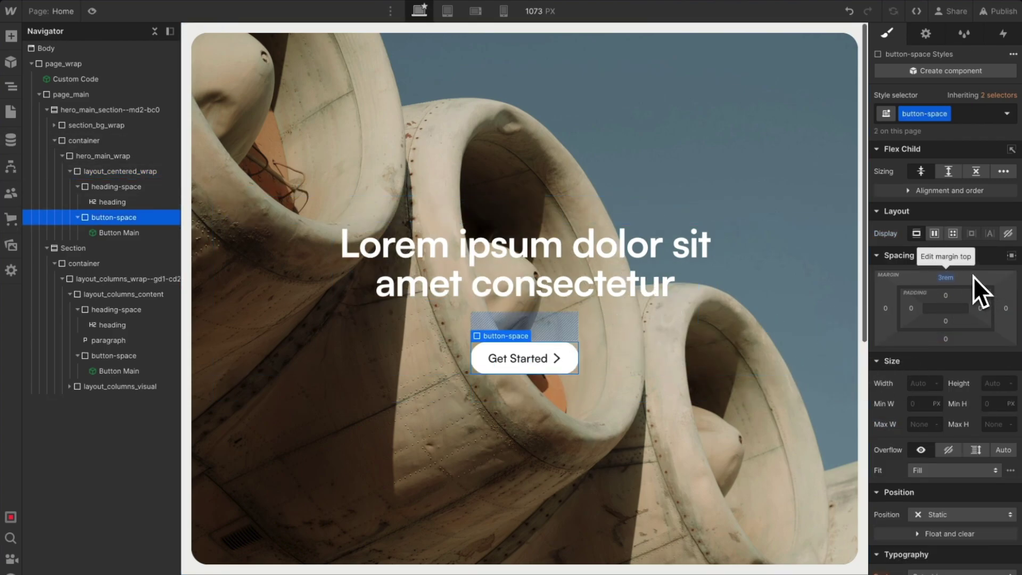
{"action": "key", "text": "ctrl+z"}
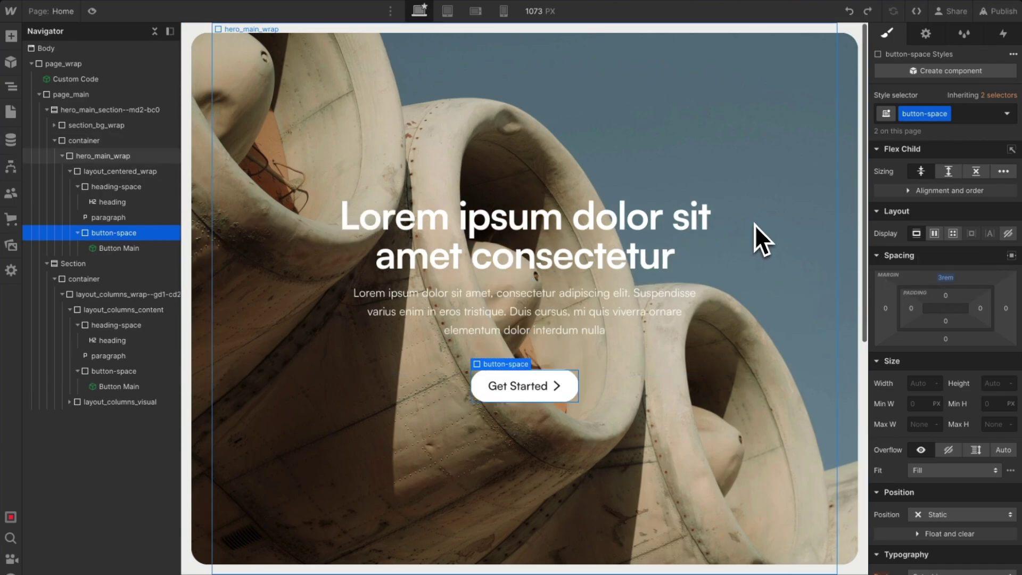
Step: Examine the heading, its heading-space wrapper's bottom margin and the layout_columns_content block in the columns section
{"action": "scroll", "coordinate": [671, 266], "scroll_direction": "down", "scroll_amount": 8}
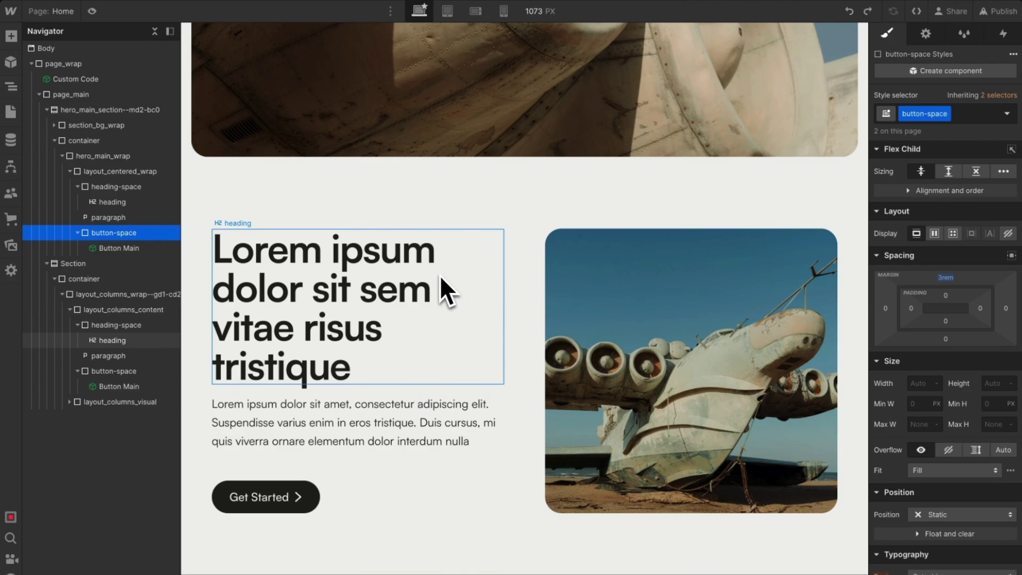
{"action": "left_click", "coordinate": [398, 290]}
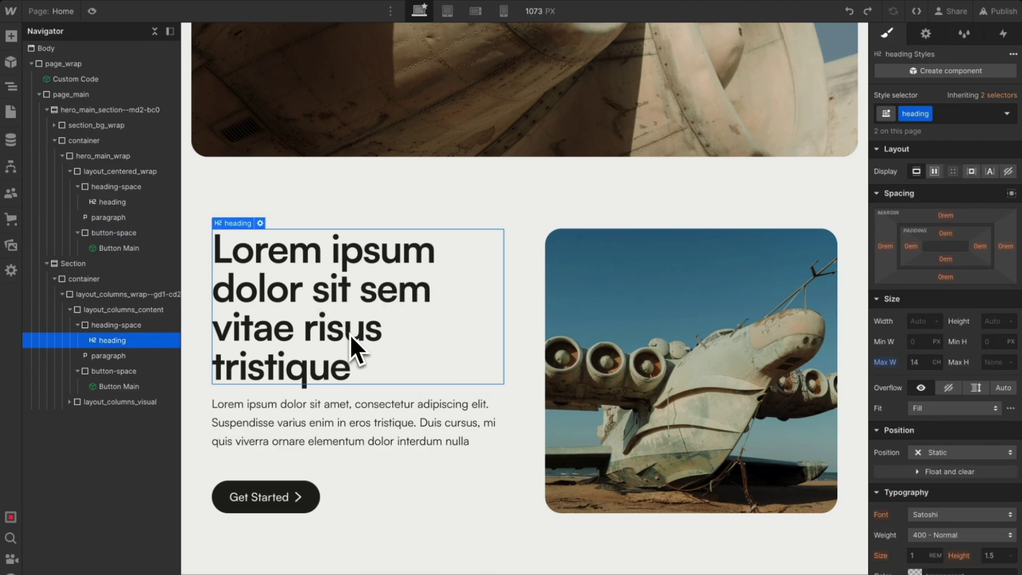
{"action": "left_click", "coordinate": [145, 328]}
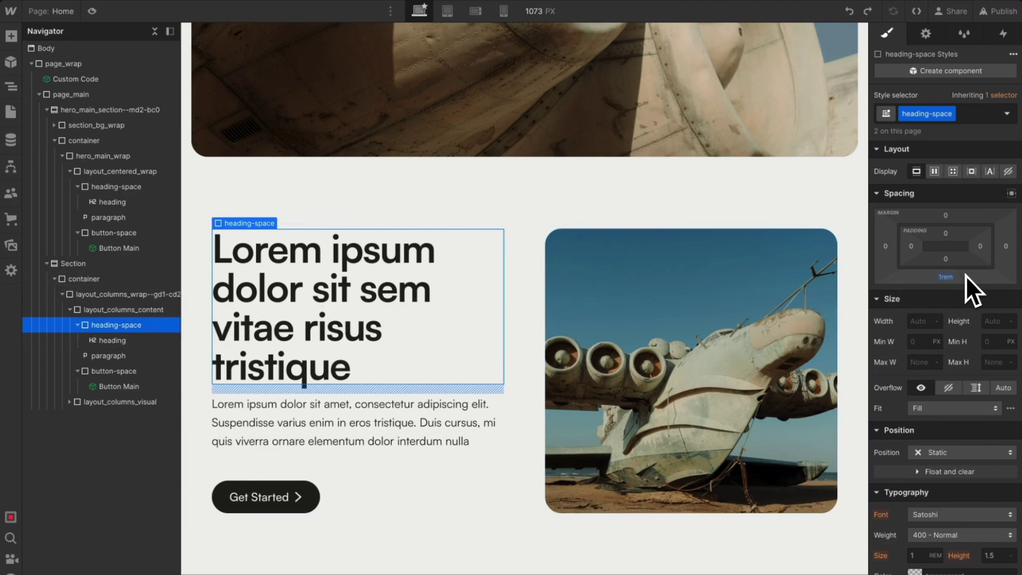
{"action": "left_click", "coordinate": [282, 469]}
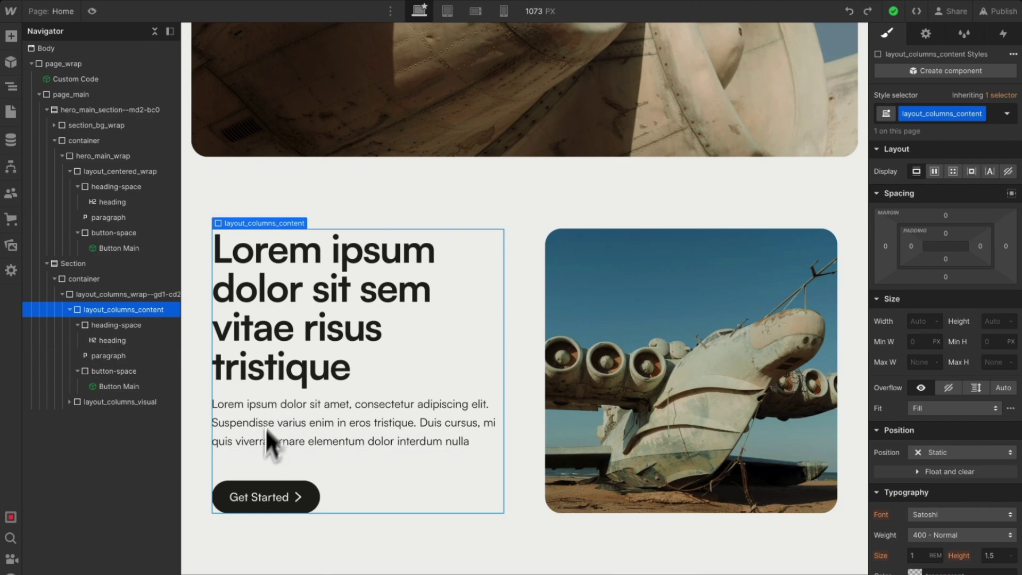
Step: Set the bottom padding of the hero's heading-space wrapper to 1rem
{"action": "left_click", "coordinate": [116, 186]}
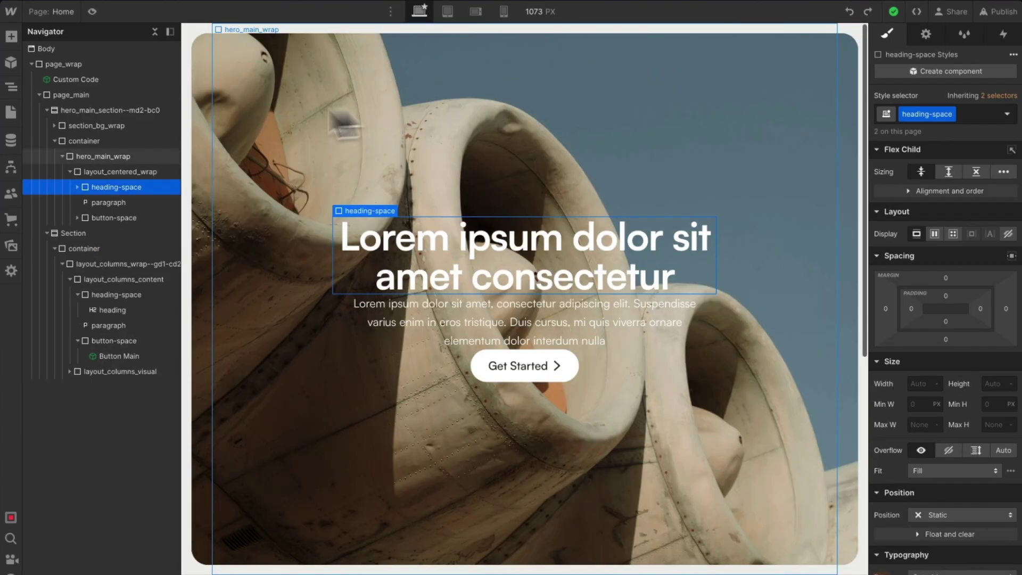
{"action": "left_click", "coordinate": [106, 218]}
{"action": "left_click", "coordinate": [112, 187]}
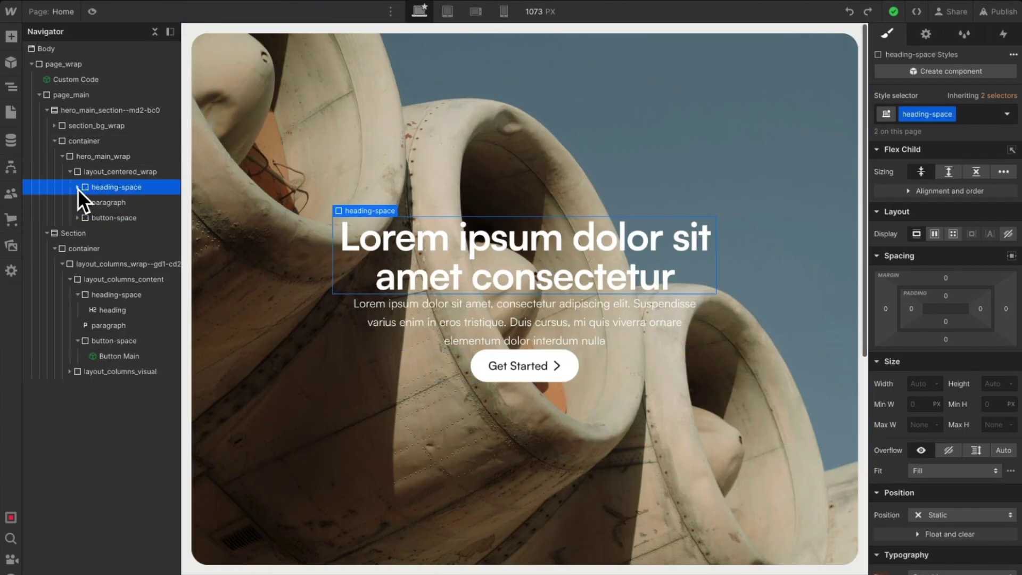
{"action": "left_click", "coordinate": [78, 188]}
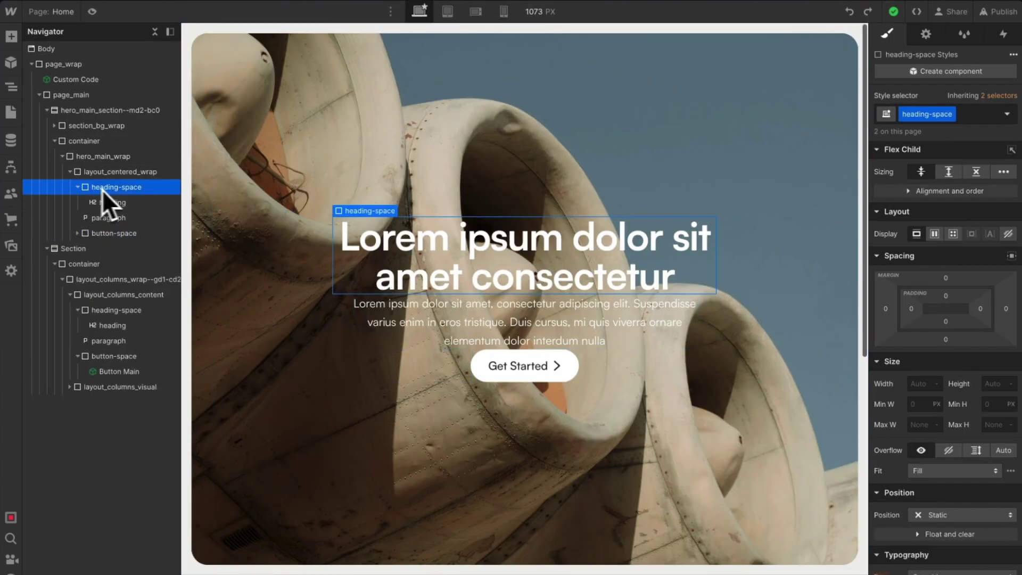
{"action": "left_click", "coordinate": [944, 323]}
{"action": "type", "text": "1rem"}
{"action": "key", "text": "Return"}
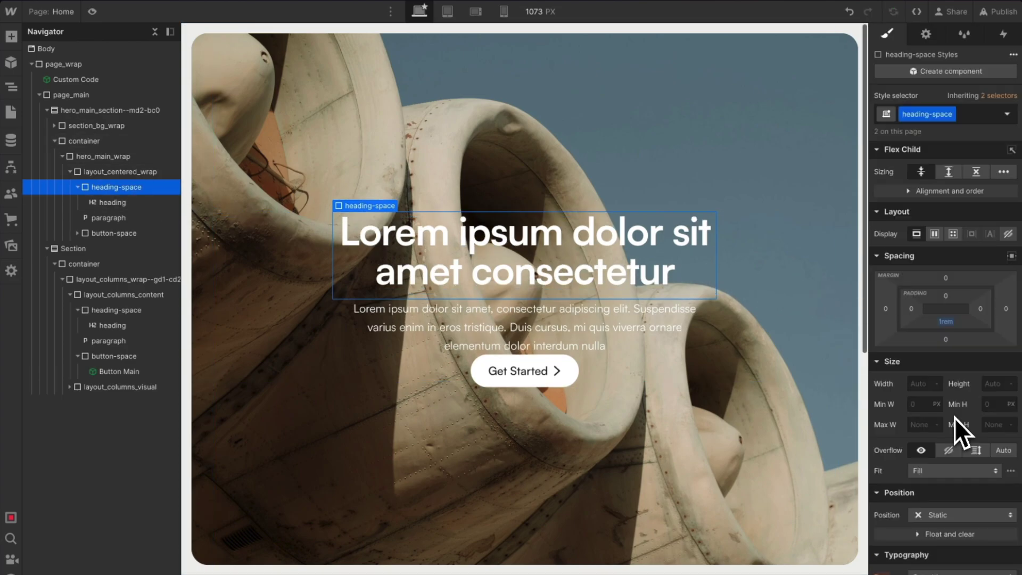
Step: Set the top padding of the hero's button-space wrapper to 3rem
{"action": "left_click", "coordinate": [133, 234]}
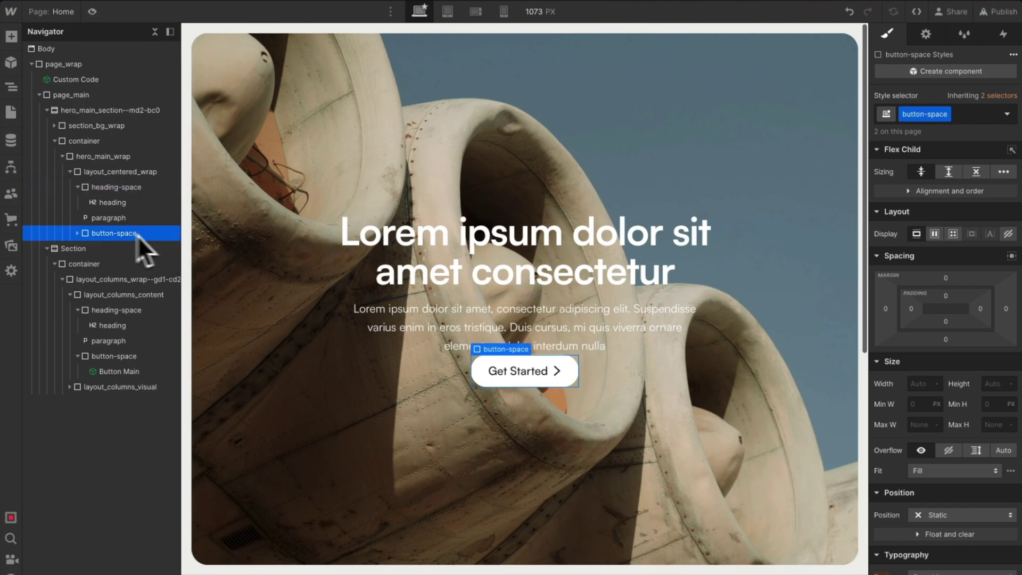
{"action": "left_click", "coordinate": [945, 297]}
{"action": "type", "text": "3rem"}
{"action": "key", "text": "Return"}
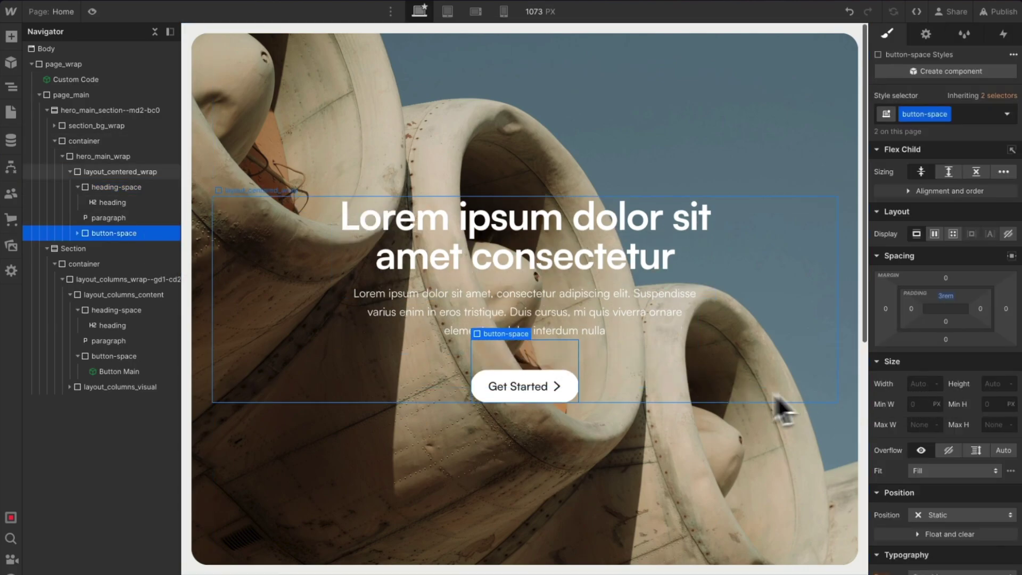
Step: Delete the hero paragraph and examine how the heading-space and button-space padding stack without it
{"action": "left_click", "coordinate": [538, 282]}
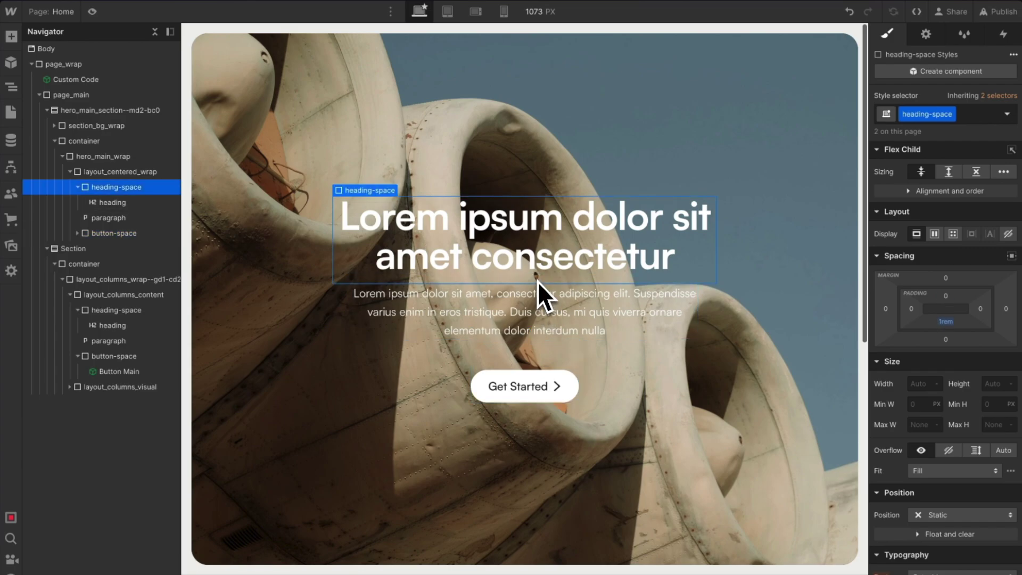
{"action": "left_click", "coordinate": [535, 361]}
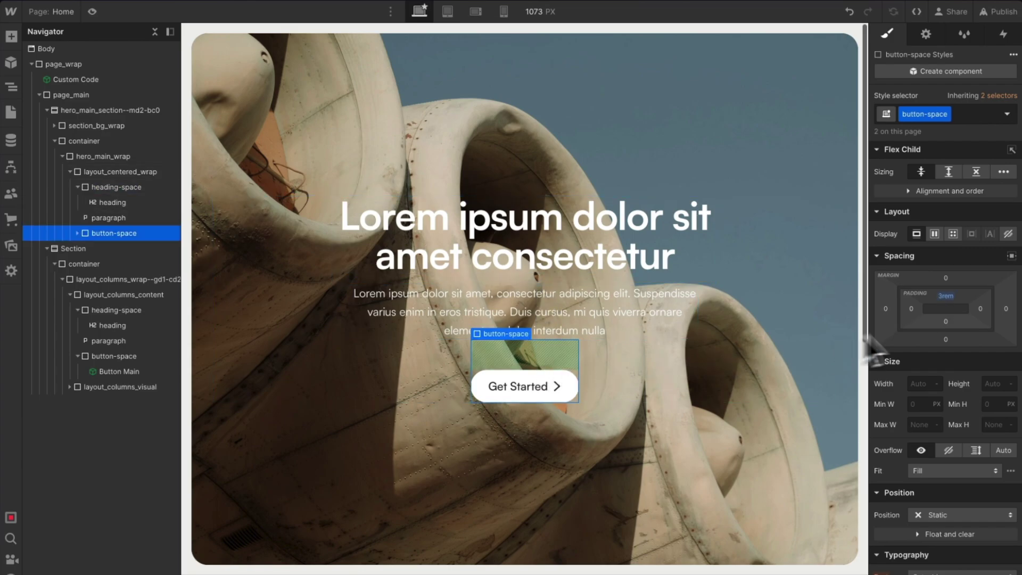
{"action": "left_click", "coordinate": [595, 302]}
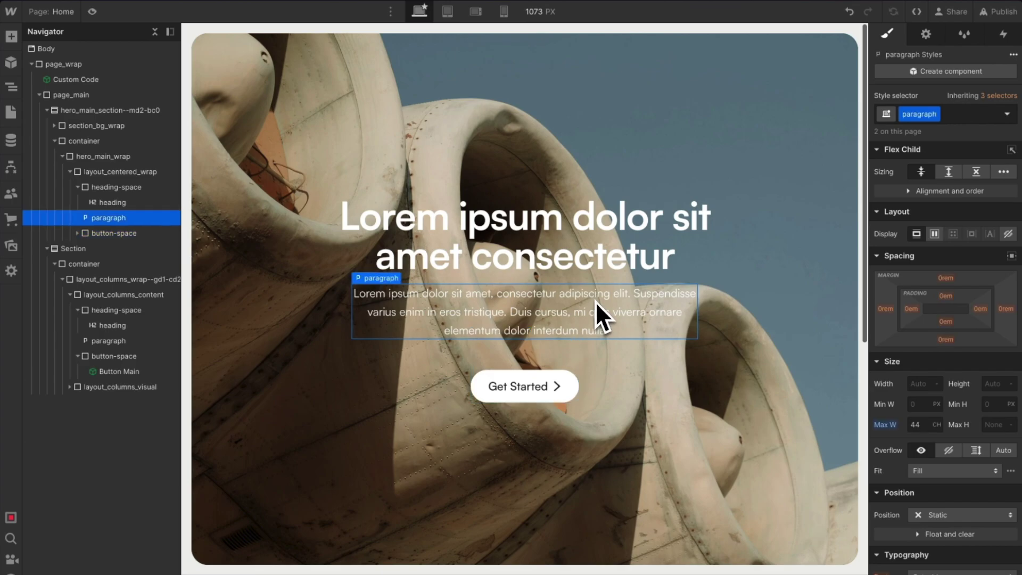
{"action": "key", "text": "Delete"}
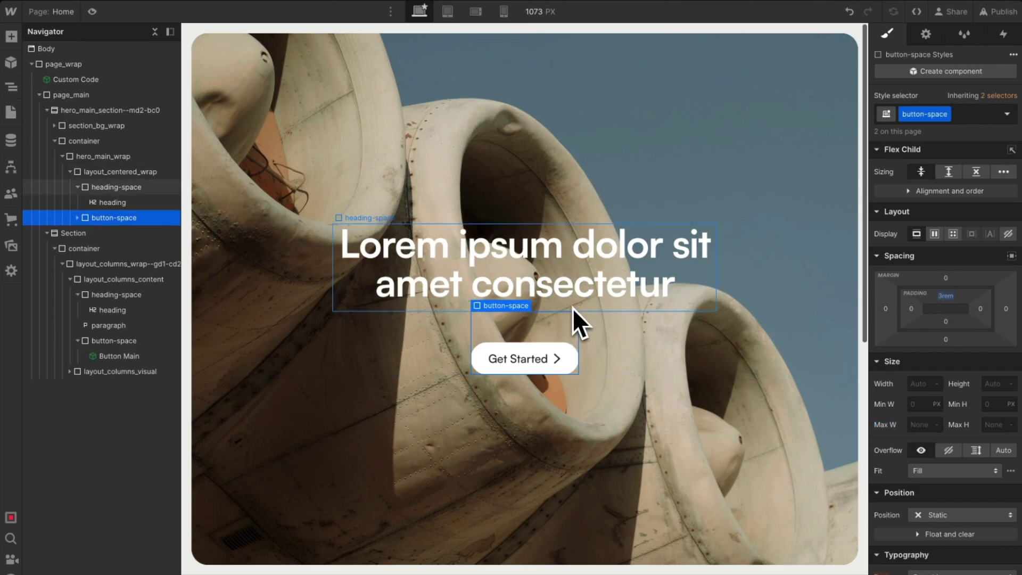
{"action": "left_click", "coordinate": [572, 310]}
{"action": "left_click", "coordinate": [550, 334]}
{"action": "left_click", "coordinate": [596, 309]}
{"action": "left_click", "coordinate": [631, 347]}
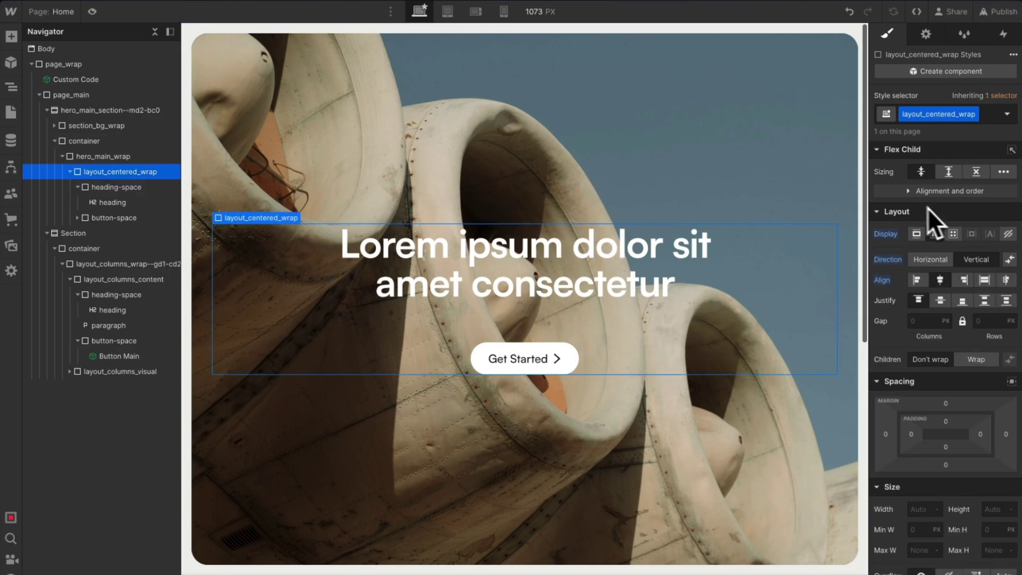
{"action": "left_click", "coordinate": [554, 312]}
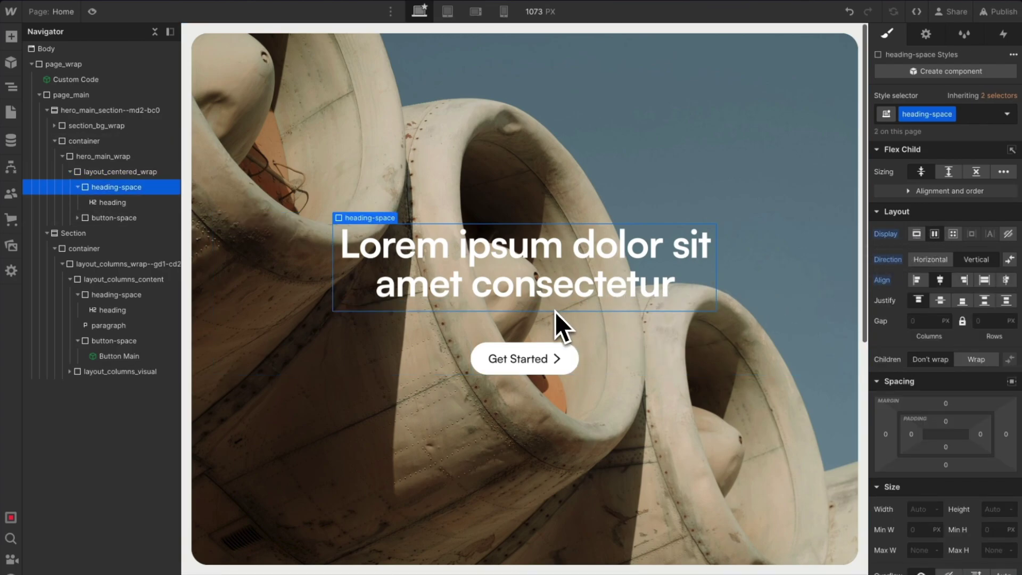
Step: Move the hero heading out of its heading-space wrapper to just above it, and try deleting the emptied wrapper
{"action": "left_click", "coordinate": [536, 287]}
{"action": "left_click_drag", "start_coordinate": [135, 209], "coordinate": [120, 183]}
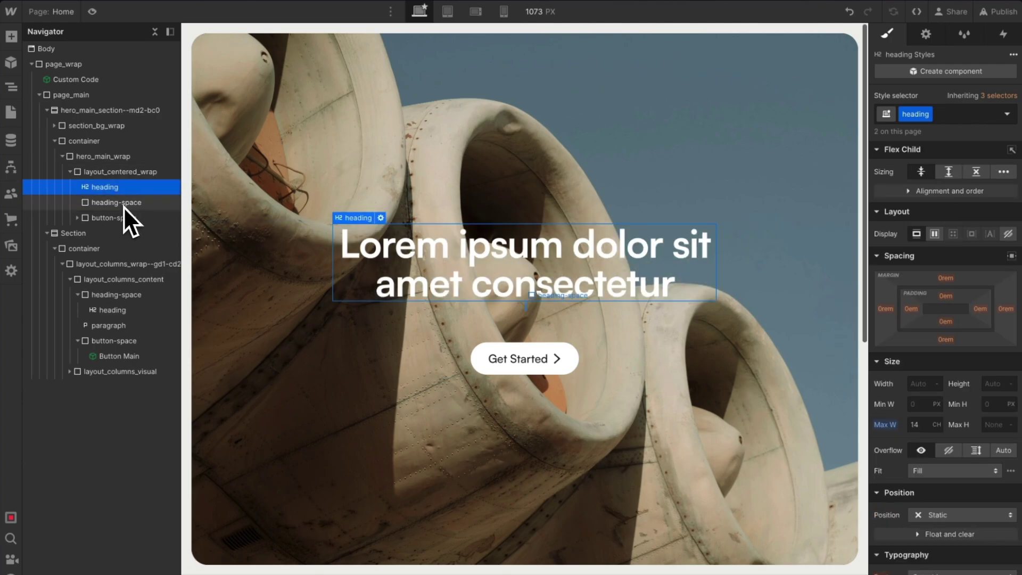
{"action": "left_click", "coordinate": [124, 207]}
{"action": "key", "text": "Delete"}
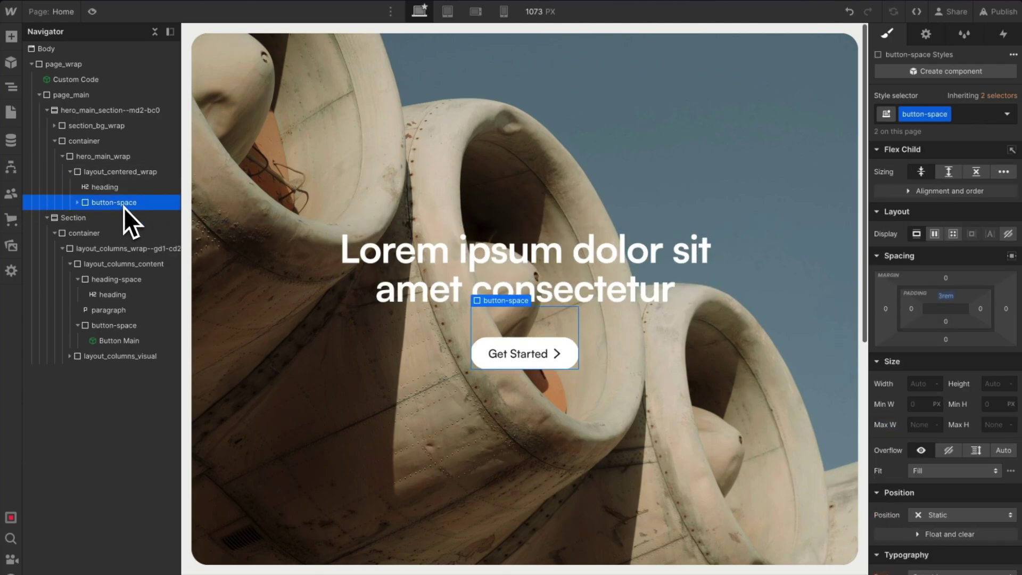
{"action": "key", "text": "ctrl+z"}
Step: Set the bottom padding of the empty heading-space spacer in the columns section to 16
{"action": "left_click", "coordinate": [110, 312]}
{"action": "left_click", "coordinate": [116, 342]}
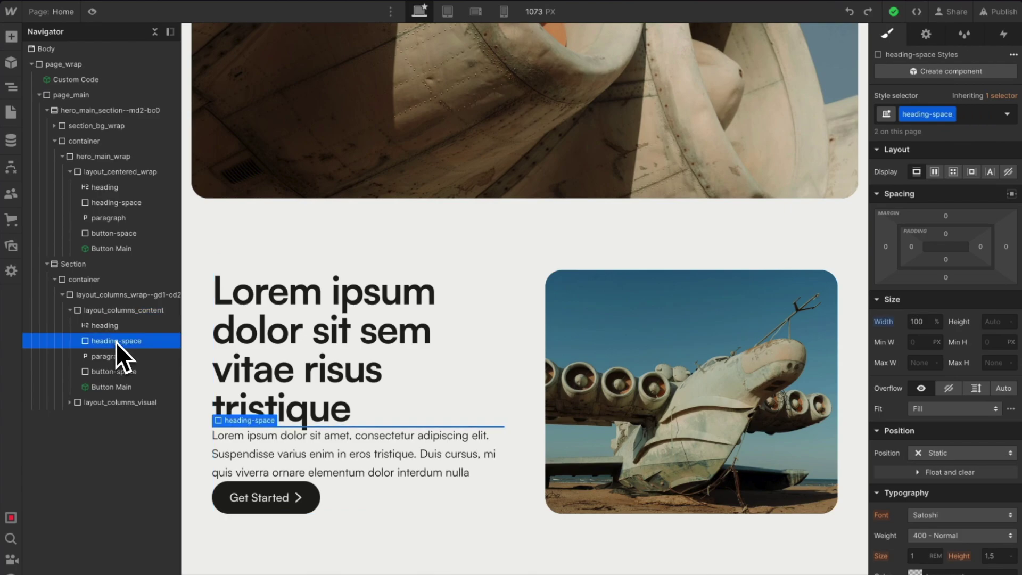
{"action": "left_click", "coordinate": [120, 373]}
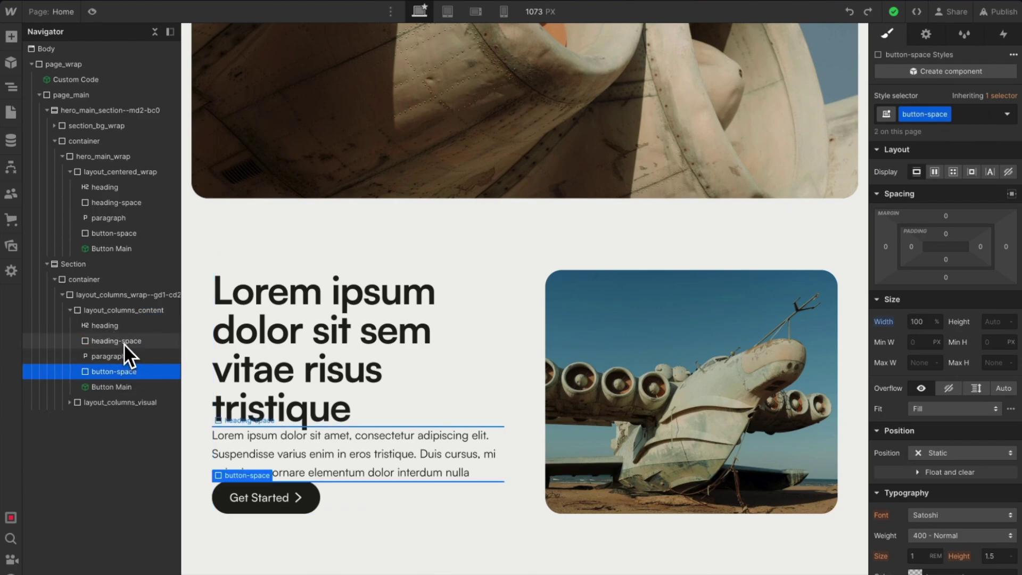
{"action": "left_click", "coordinate": [123, 343]}
{"action": "left_click", "coordinate": [946, 260]}
{"action": "type", "text": "16"}
{"action": "key", "text": "Return"}
Step: Set the bottom padding of the empty button-space spacer in the columns section to 3rem
{"action": "left_click", "coordinate": [142, 372]}
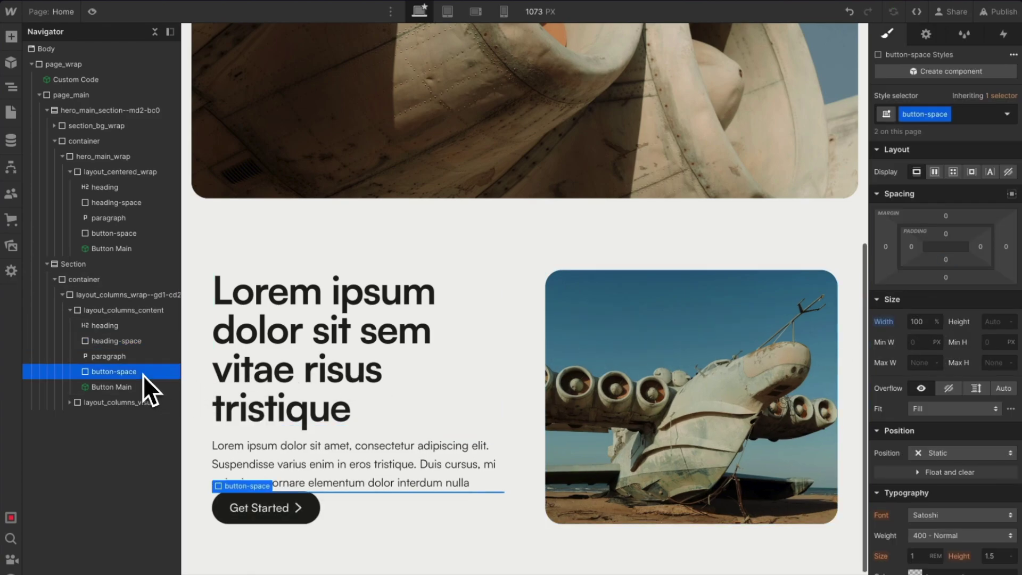
{"action": "left_click", "coordinate": [946, 260]}
{"action": "type", "text": "3re"}
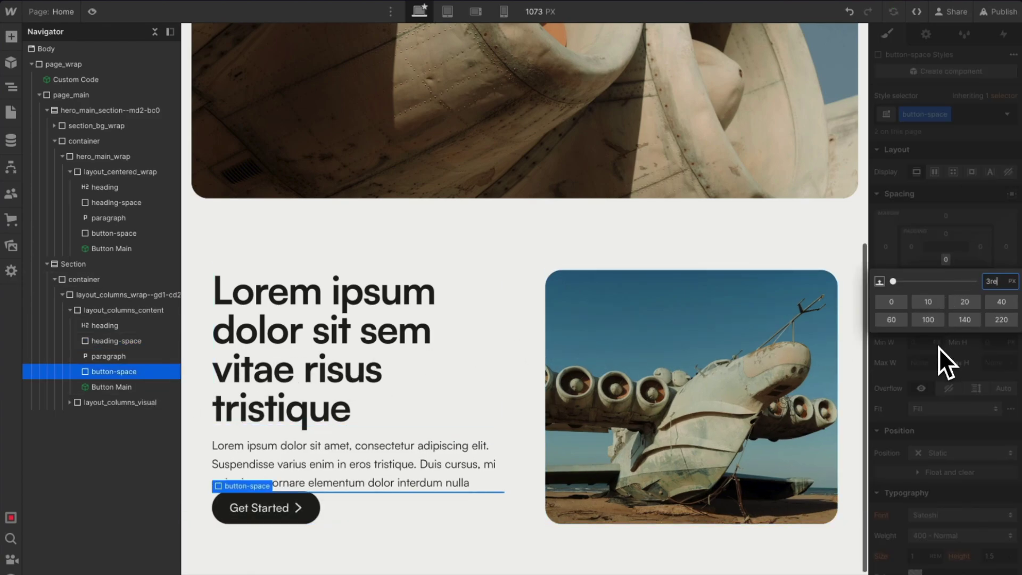
{"action": "type", "text": "m"}
{"action": "key", "text": "Return"}
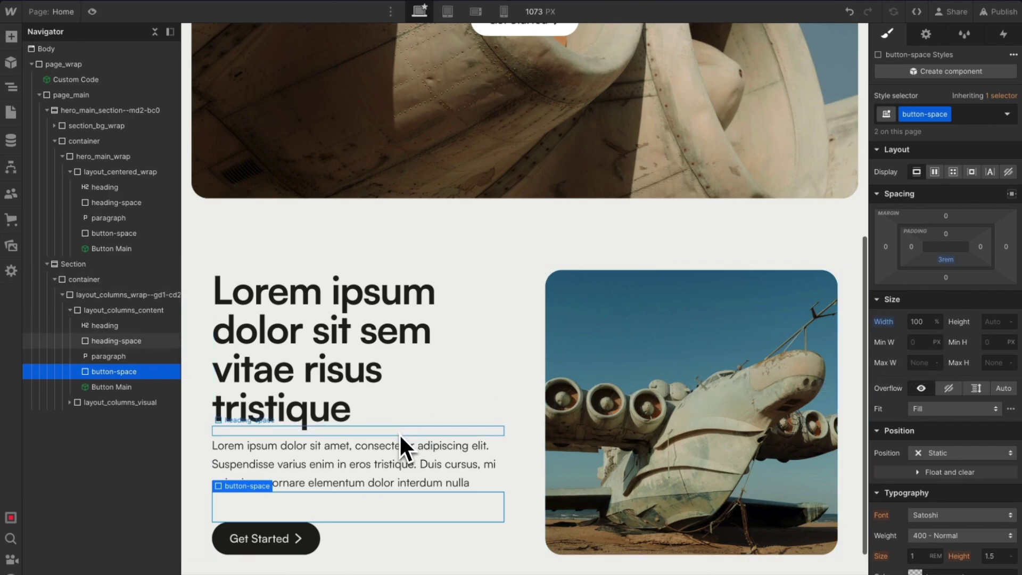
{"action": "scroll", "coordinate": [400, 436], "scroll_direction": "down", "scroll_amount": 1}
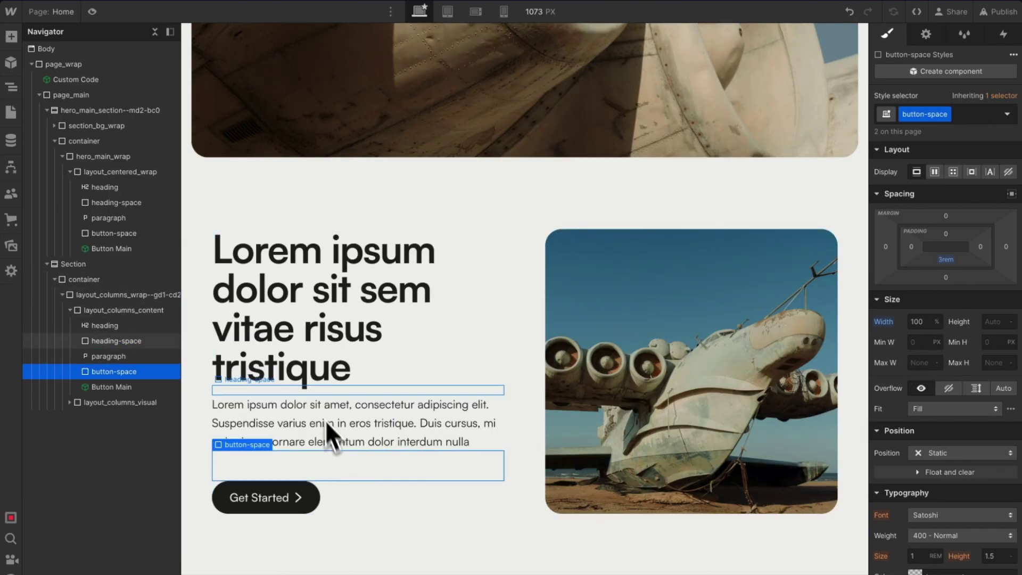
Step: Delete the paragraph in the columns section together with the heading-space spacer above it
{"action": "left_click", "coordinate": [302, 391]}
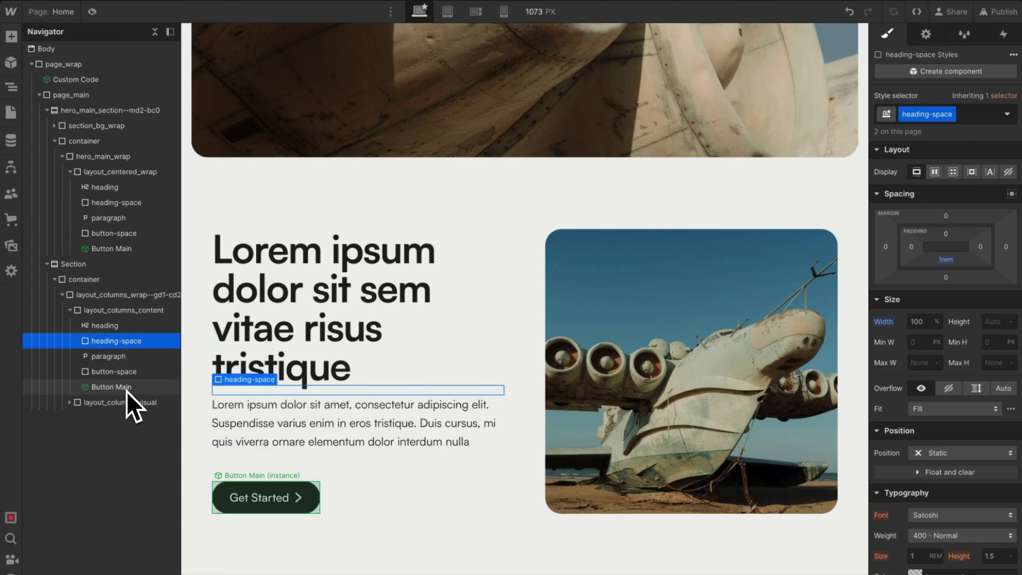
{"action": "left_click", "coordinate": [114, 376]}
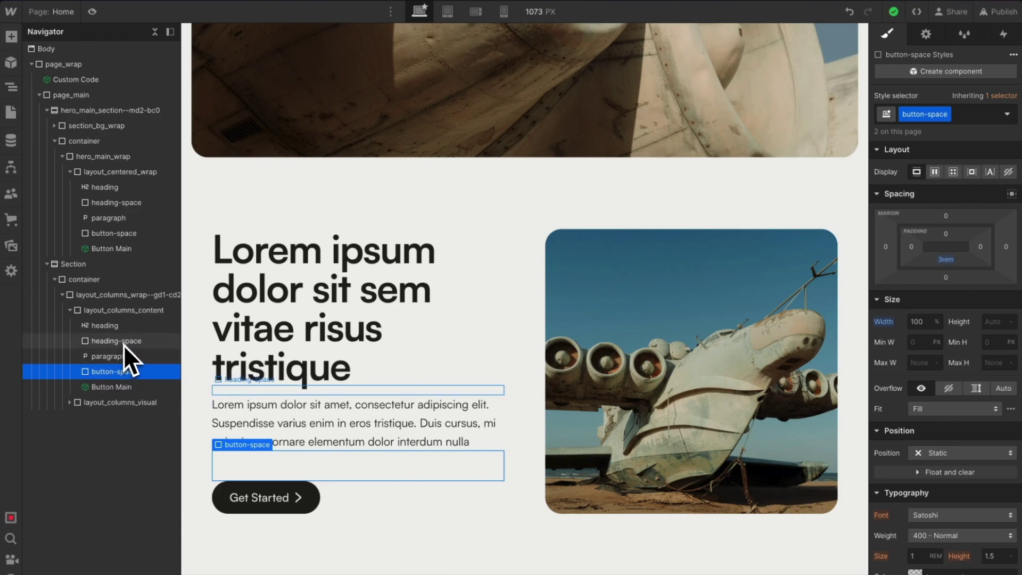
{"action": "left_click", "coordinate": [336, 415]}
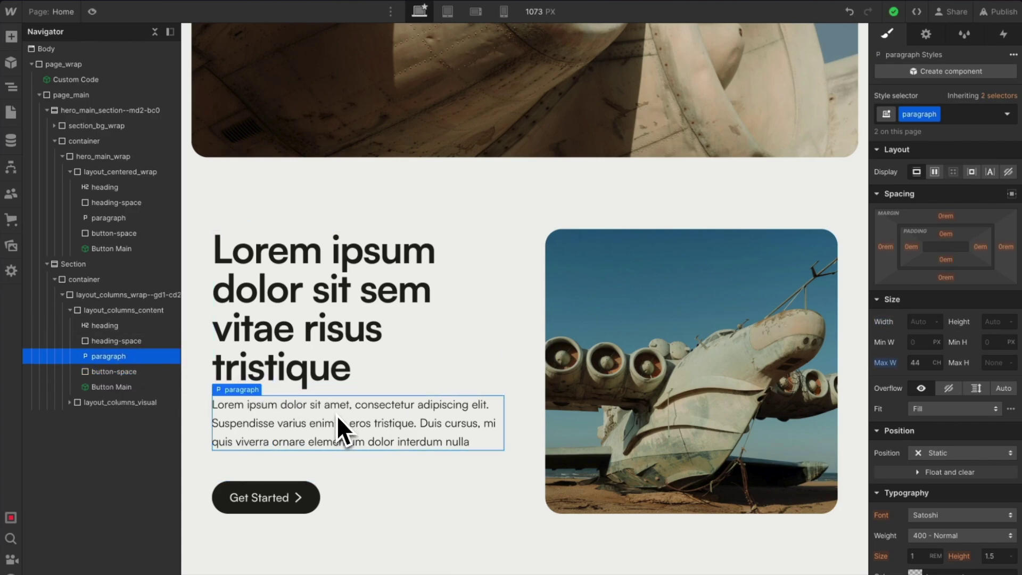
{"action": "key", "text": "Delete"}
{"action": "left_click", "coordinate": [359, 446]}
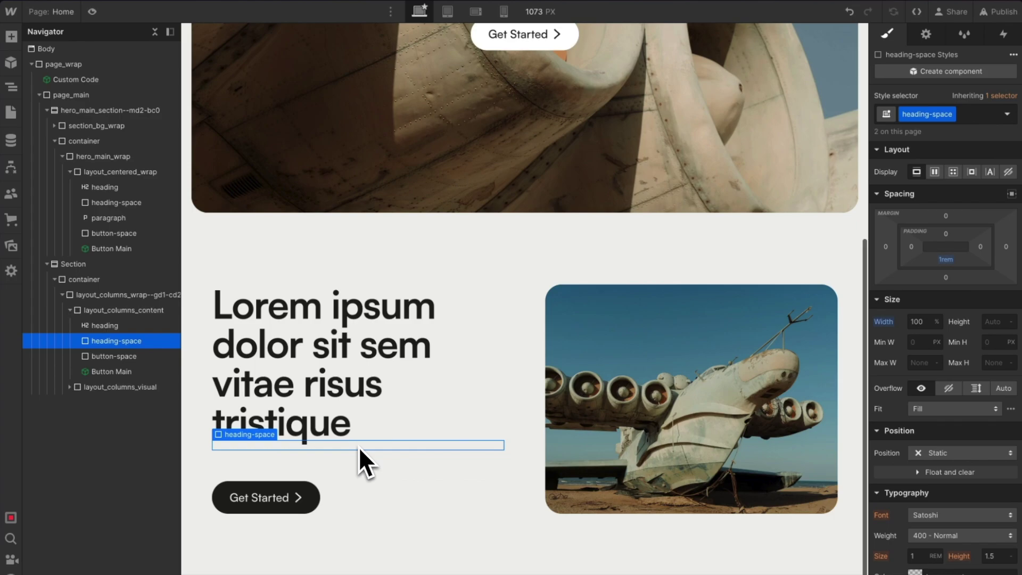
{"action": "key", "text": "Delete"}
{"action": "left_click", "coordinate": [276, 353]}
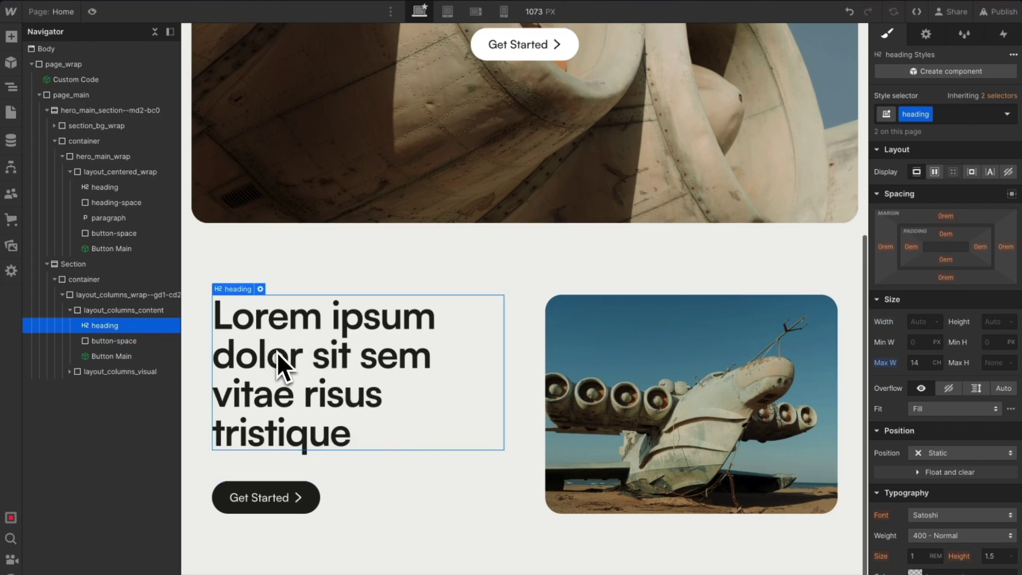
Step: Set the hero button-space spacer's bottom padding to 5rem and check the matching spacer in the columns section
{"action": "scroll", "coordinate": [277, 353], "scroll_direction": "up", "scroll_amount": 6}
{"action": "left_click", "coordinate": [490, 361]}
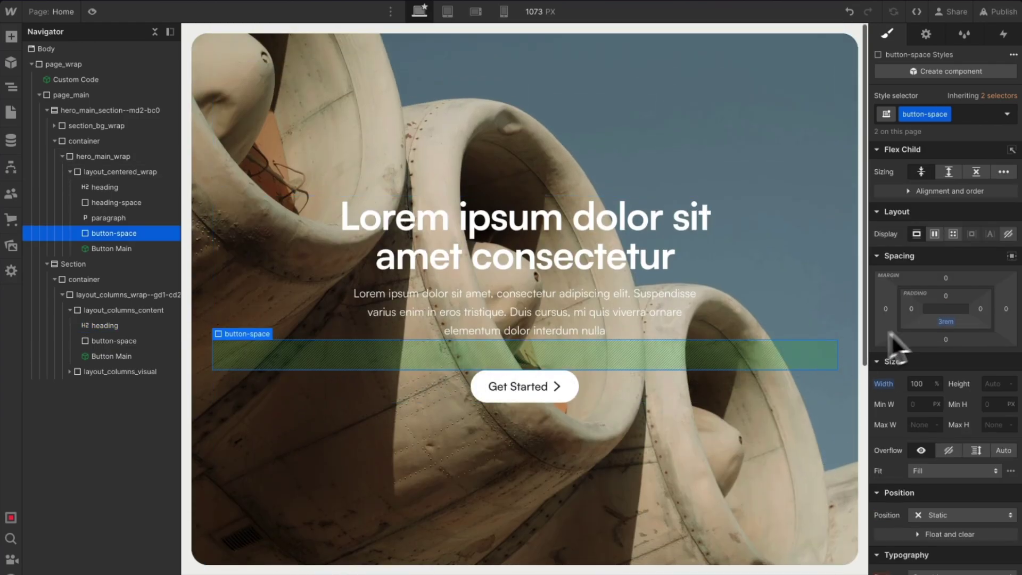
{"action": "left_click", "coordinate": [946, 322]}
{"action": "type", "text": "6"}
{"action": "key", "text": "BackSpace"}
{"action": "type", "text": "5"}
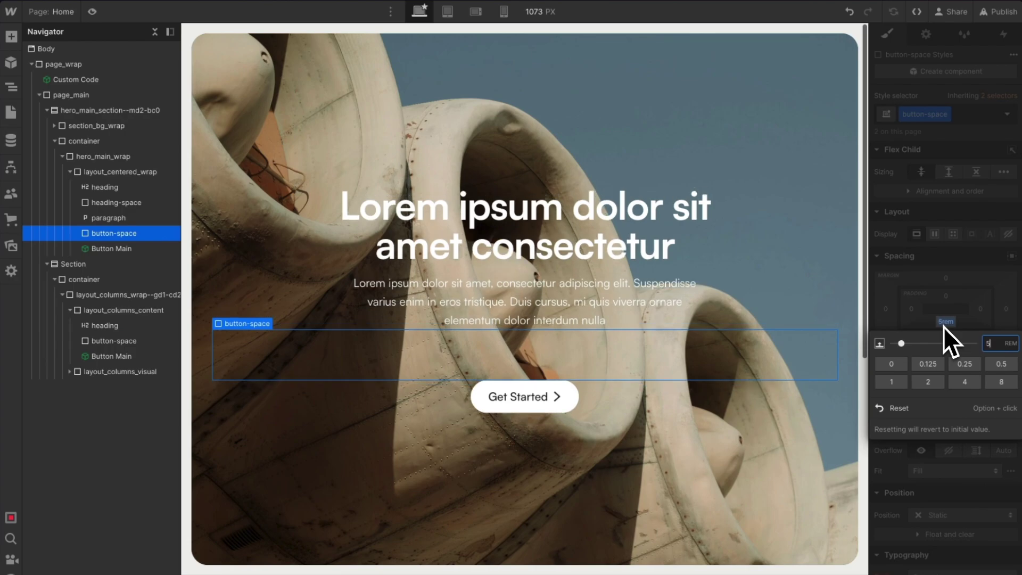
{"action": "key", "text": "Return"}
{"action": "scroll", "coordinate": [501, 308], "scroll_direction": "down", "scroll_amount": 6}
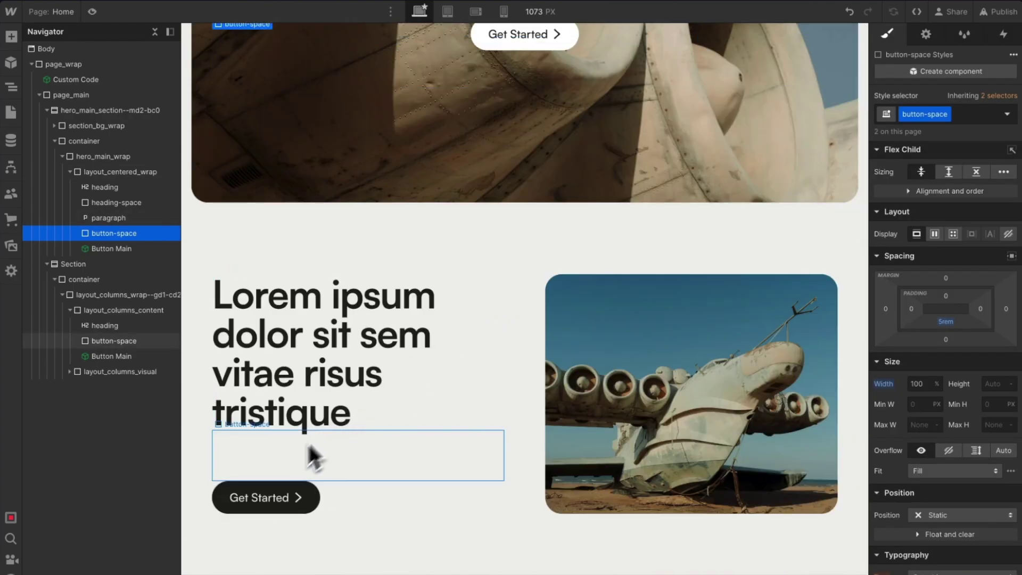
{"action": "left_click", "coordinate": [285, 466]}
Step: Nest the hero's heading and paragraph inside heading-space, and place heading-space and the button inside button-space
{"action": "left_click", "coordinate": [155, 189]}
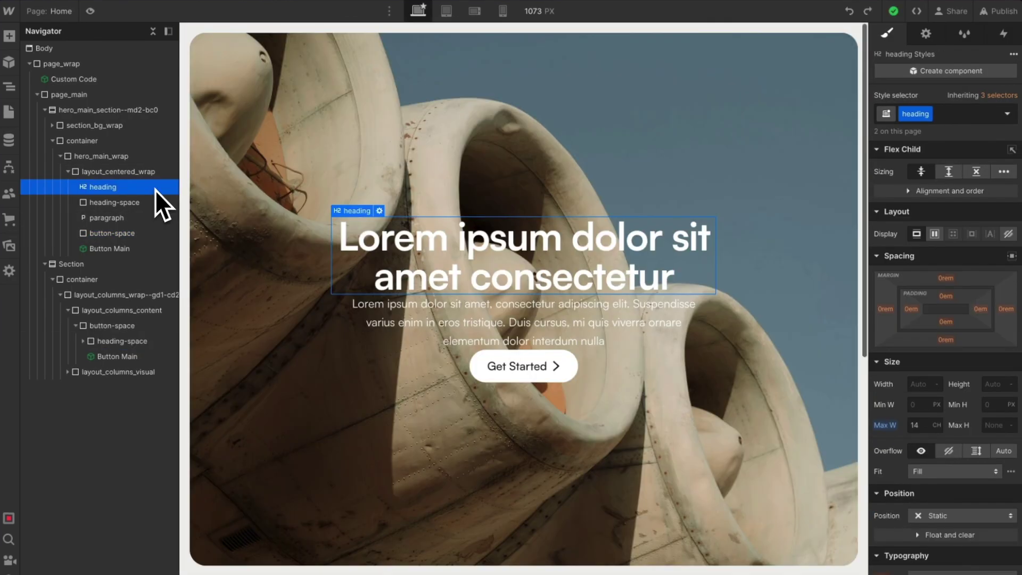
{"action": "mouse_move", "coordinate": [126, 202]}
{"action": "left_mouse_down"}
{"action": "mouse_move", "coordinate": [126, 175]}
{"action": "mouse_move", "coordinate": [122, 192]}
{"action": "mouse_move", "coordinate": [210, 212]}
{"action": "mouse_move", "coordinate": [127, 206]}
{"action": "mouse_move", "coordinate": [111, 190]}
{"action": "mouse_move", "coordinate": [126, 189]}
{"action": "mouse_move", "coordinate": [125, 204]}
{"action": "left_mouse_up"}
{"action": "left_click", "coordinate": [114, 187]}
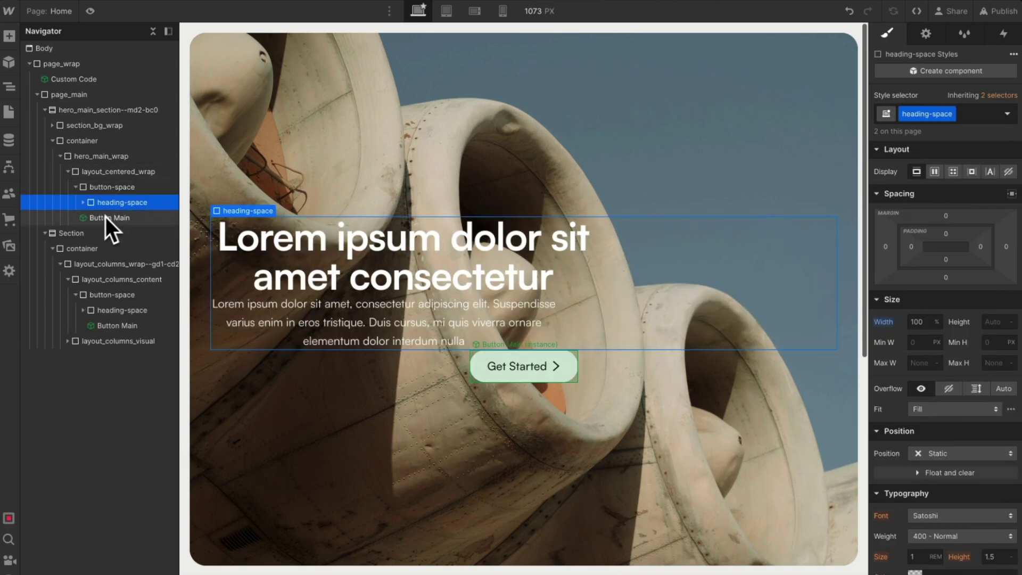
{"action": "left_click", "coordinate": [110, 217]}
{"action": "left_click", "coordinate": [118, 191]}
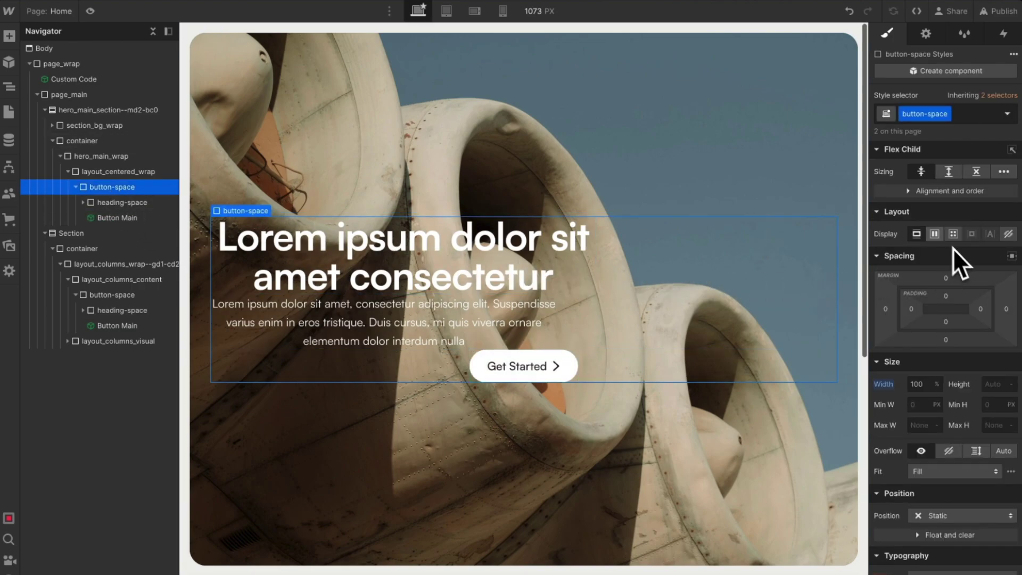
Step: Make the hero's button-space wrapper a vertical flex layout with centered alignment and a 3rem gap
{"action": "left_click", "coordinate": [936, 235]}
{"action": "left_click", "coordinate": [985, 263]}
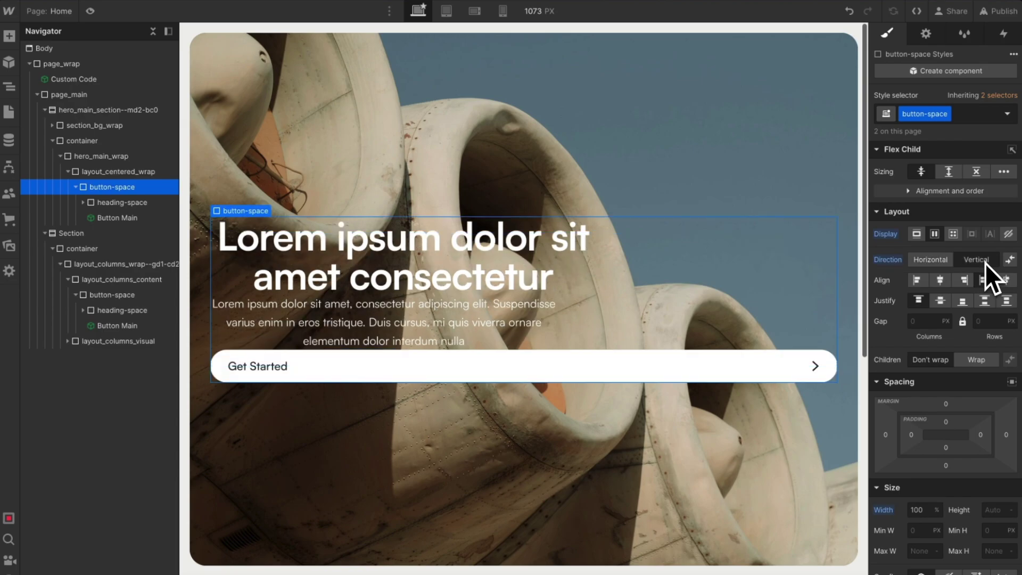
{"action": "left_click", "coordinate": [940, 281]}
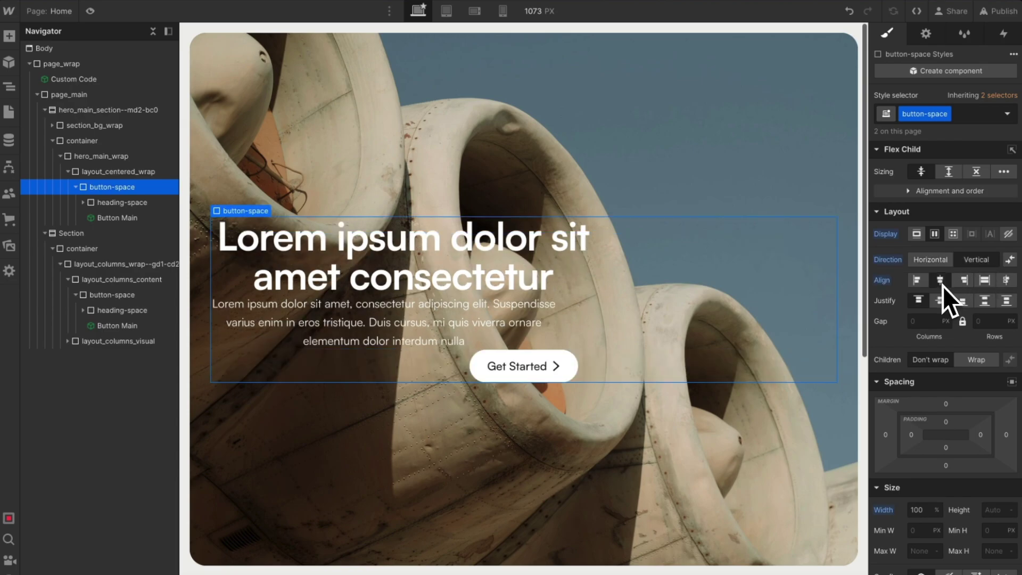
{"action": "left_click", "coordinate": [921, 321]}
{"action": "type", "text": "3rem"}
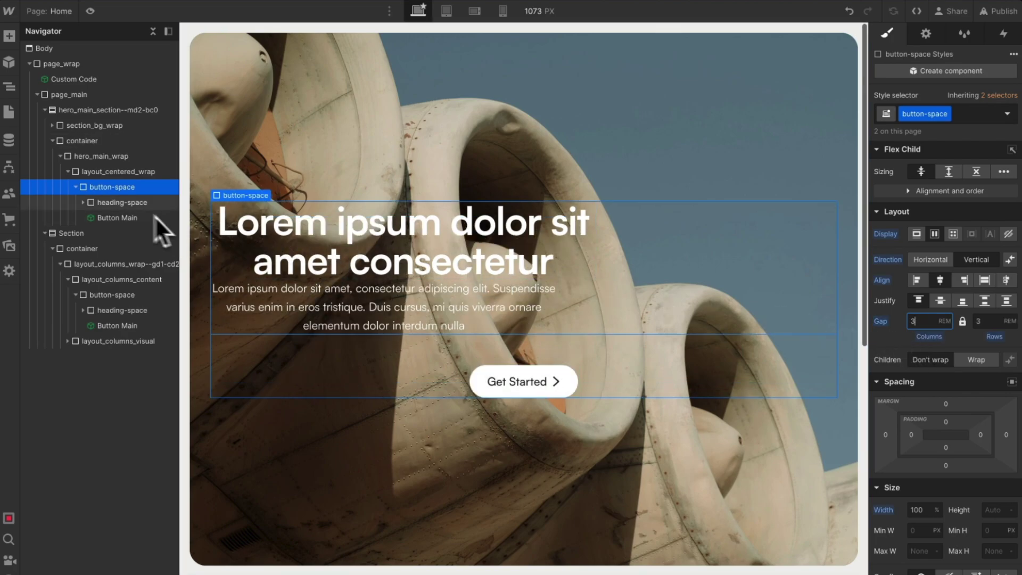
Step: Make the hero's heading-space wrapper a vertical flex layout with centered alignment and a 1rem gap
{"action": "left_click", "coordinate": [113, 204]}
{"action": "left_click", "coordinate": [84, 203]}
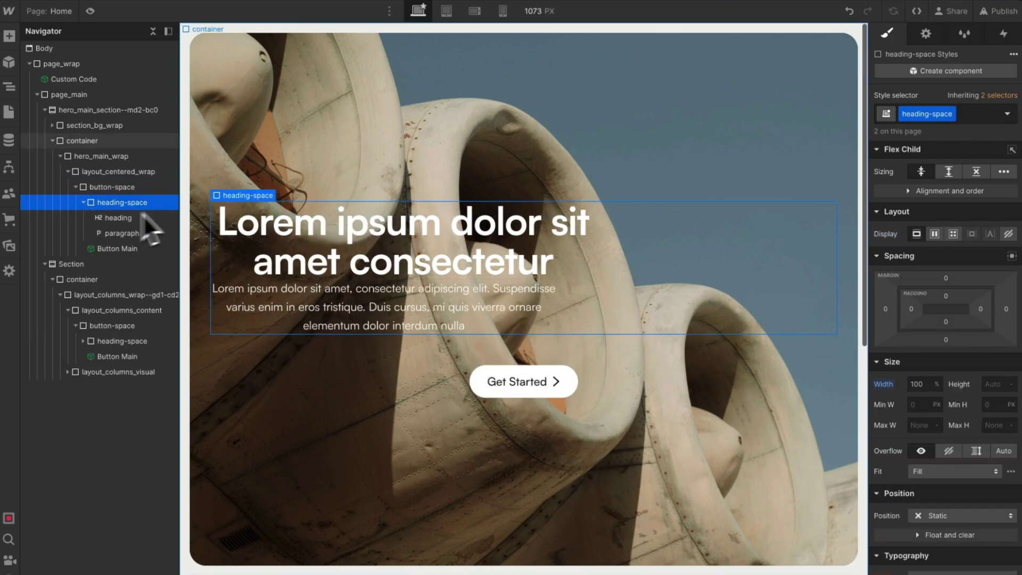
{"action": "left_click", "coordinate": [934, 234]}
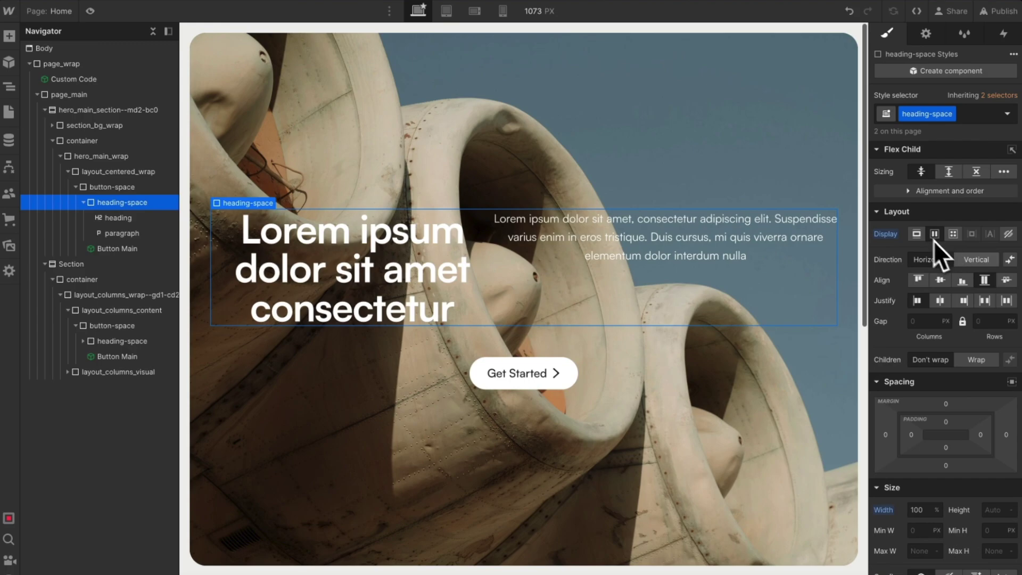
{"action": "left_click", "coordinate": [973, 259]}
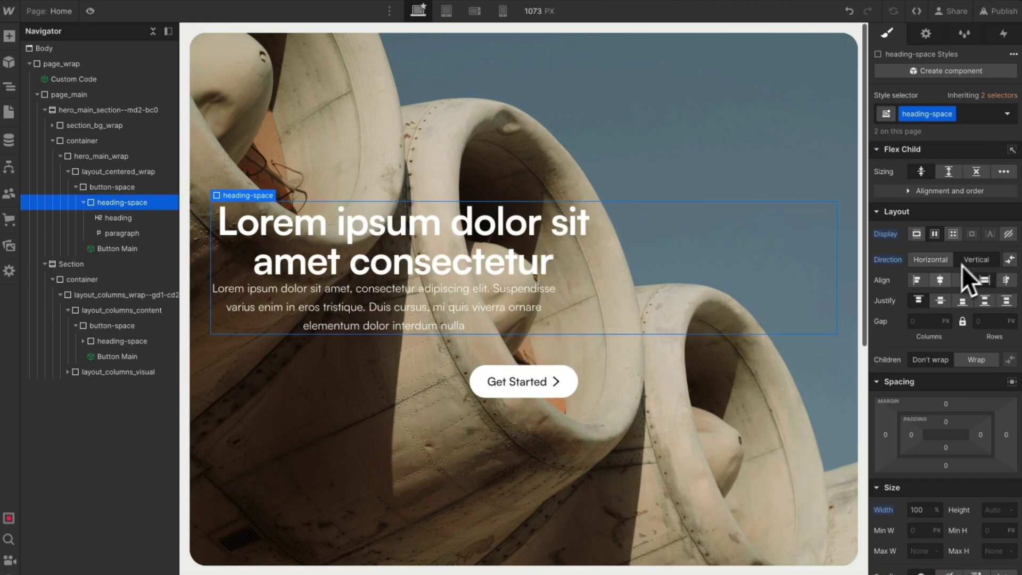
{"action": "left_click", "coordinate": [939, 280]}
{"action": "left_click", "coordinate": [929, 319]}
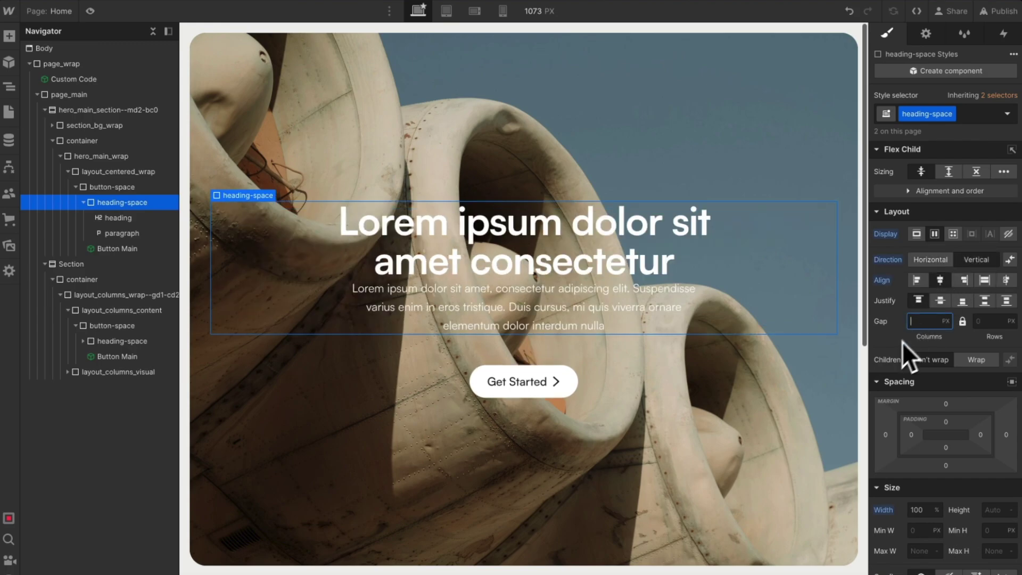
{"action": "type", "text": "1rem"}
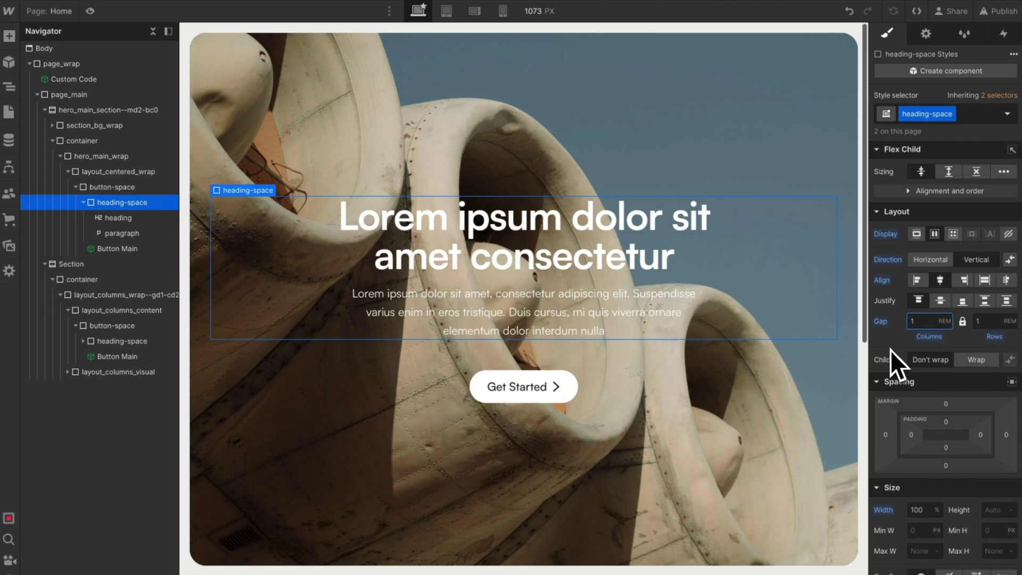
Step: Try deleting the hero paragraph, inspect the gaps of both wrappers without it, and undo the deletion
{"action": "left_click", "coordinate": [628, 332]}
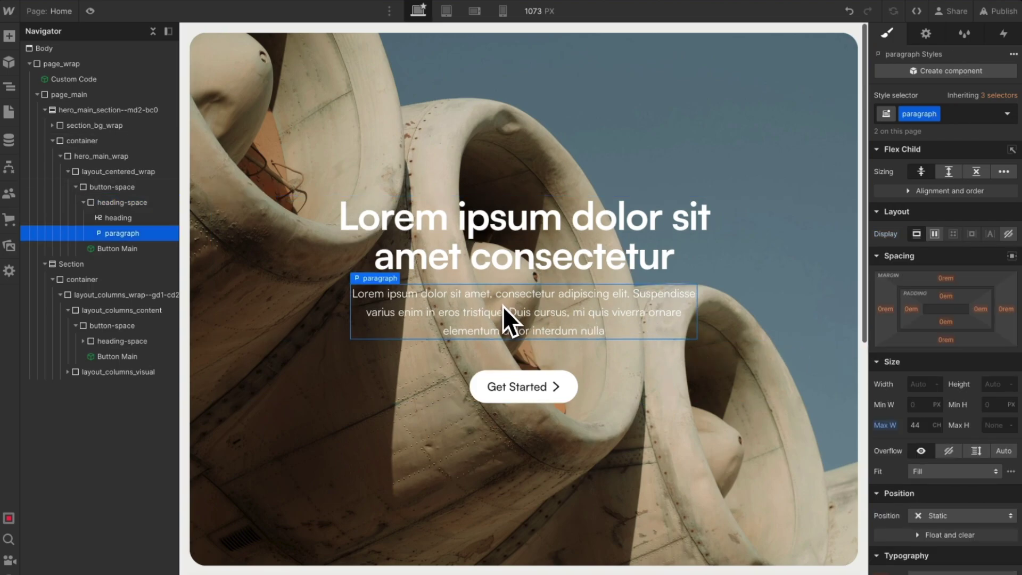
{"action": "key", "text": "Delete"}
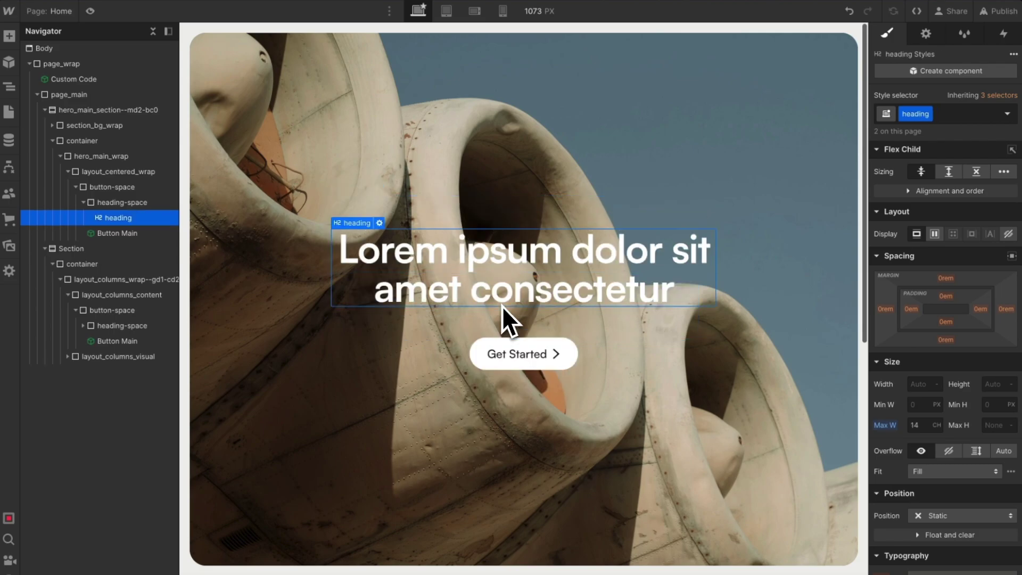
{"action": "left_click", "coordinate": [746, 282]}
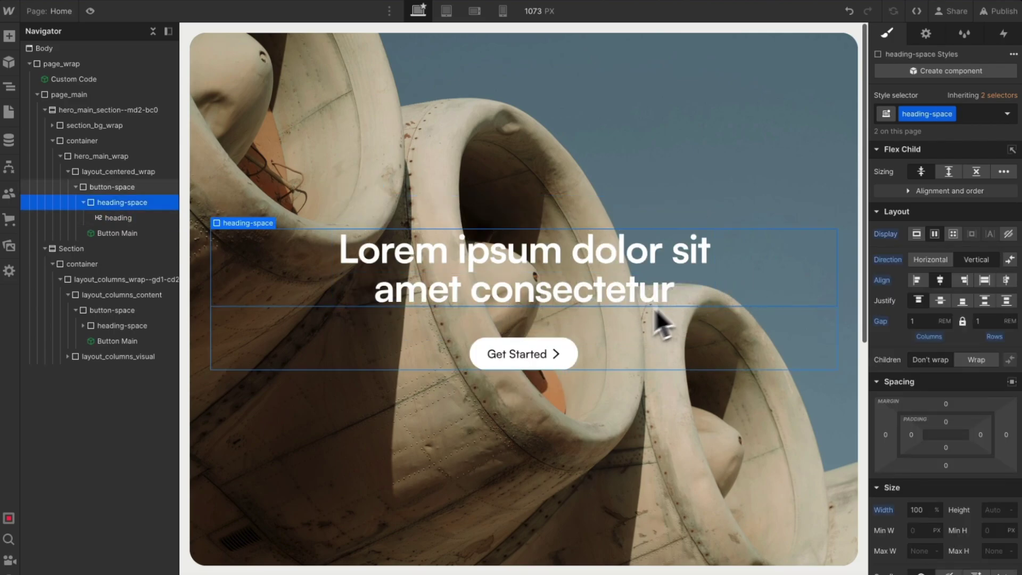
{"action": "left_click", "coordinate": [609, 334]}
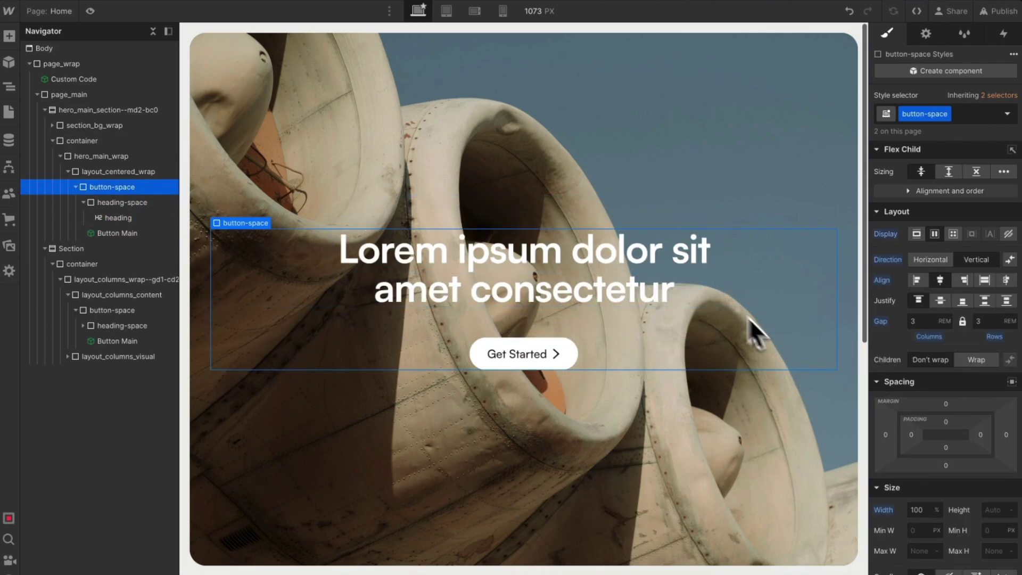
{"action": "key", "text": "ctrl+z"}
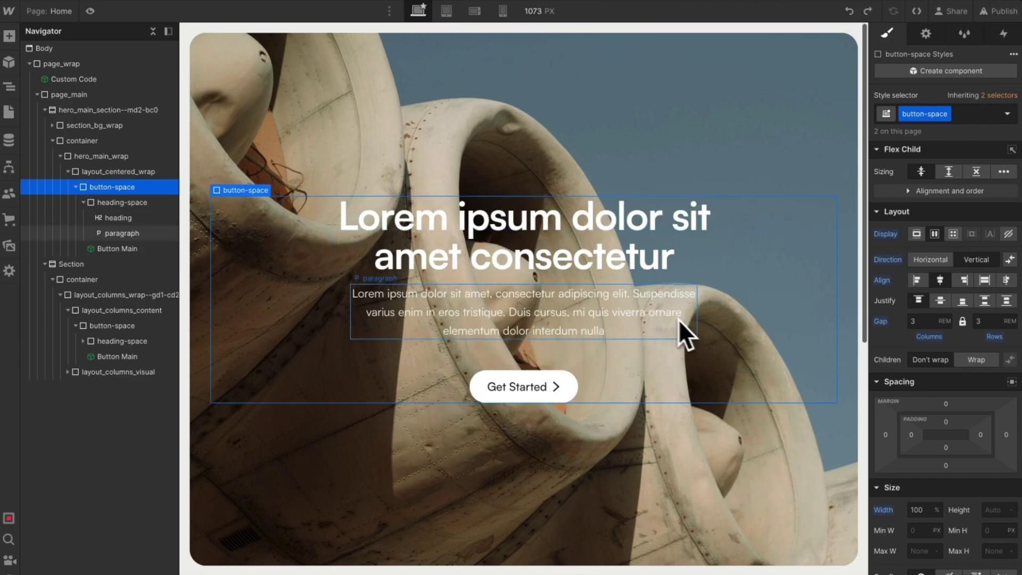
Step: Add an is-left combo class to the columns section's heading-space wrapper and align its content to the left
{"action": "scroll", "coordinate": [663, 330], "scroll_direction": "down", "scroll_amount": 8}
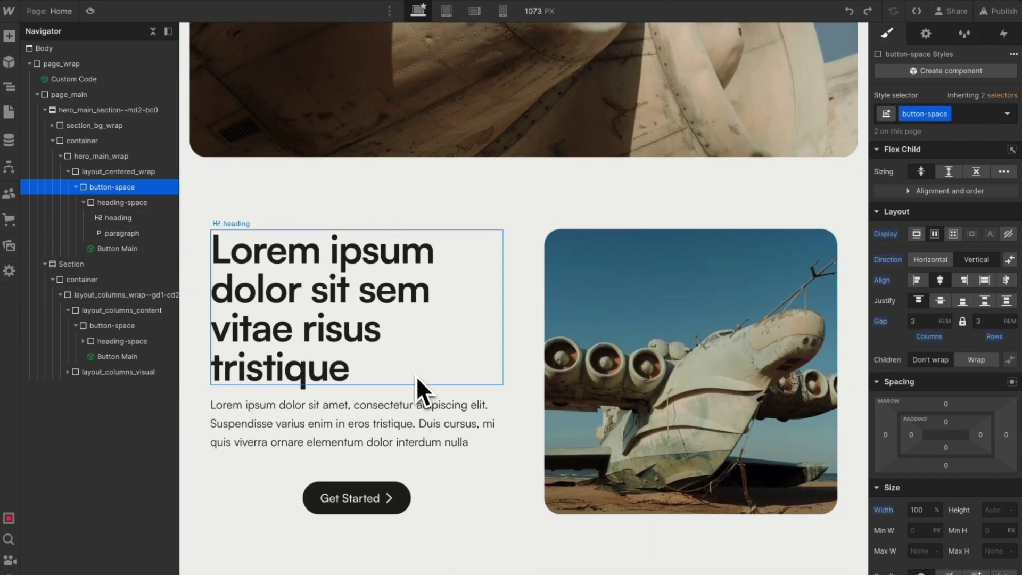
{"action": "left_click", "coordinate": [420, 374]}
{"action": "left_click", "coordinate": [435, 373]}
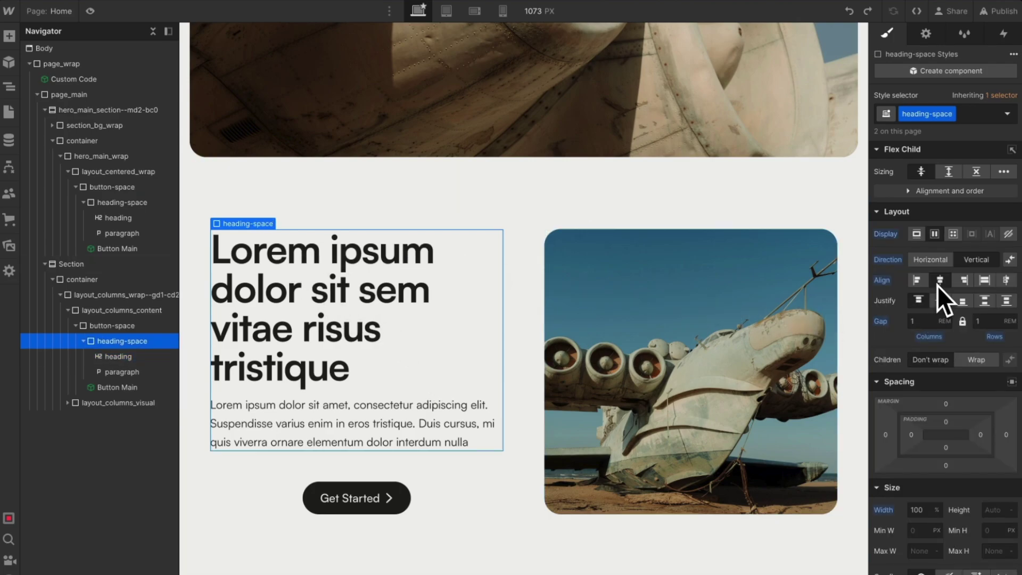
{"action": "left_click", "coordinate": [976, 114]}
{"action": "type", "text": "is-left"}
{"action": "key", "text": "Return"}
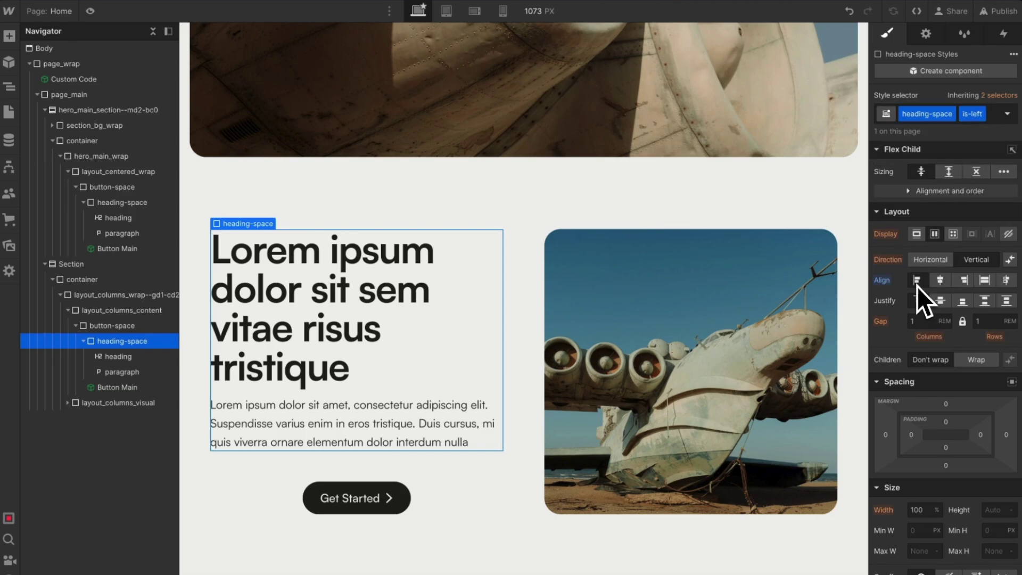
Step: Add an is-left combo class to the columns section's button-space wrapper and align its content to the left
{"action": "left_click", "coordinate": [382, 471]}
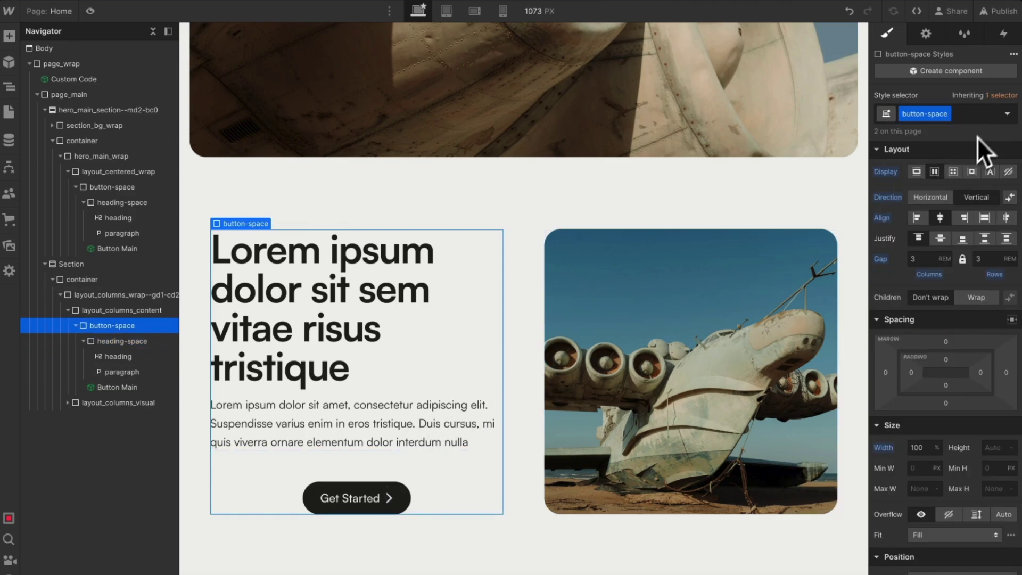
{"action": "left_click", "coordinate": [976, 114]}
{"action": "type", "text": "is-left"}
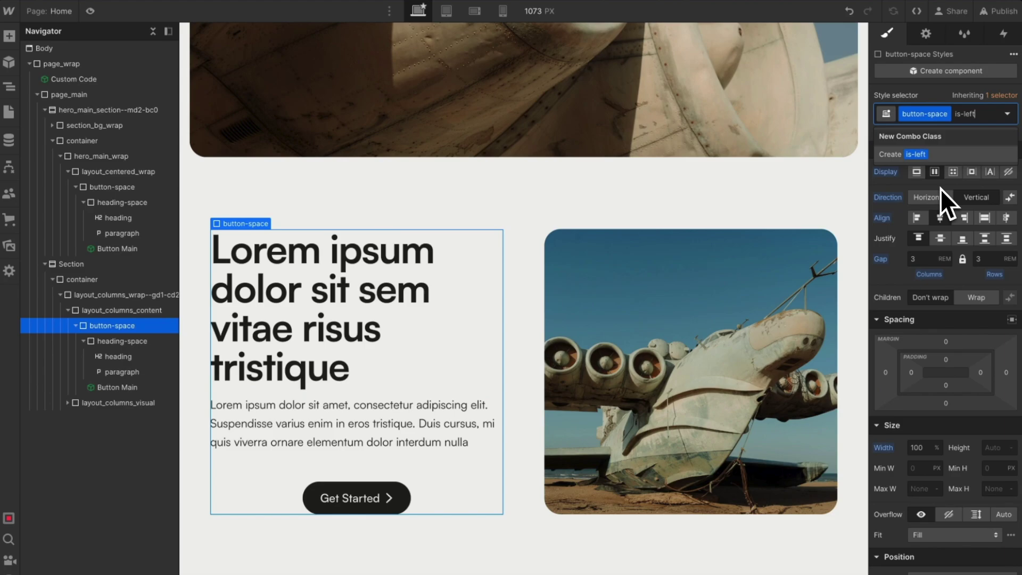
{"action": "key", "text": "Return"}
{"action": "left_click", "coordinate": [917, 218]}
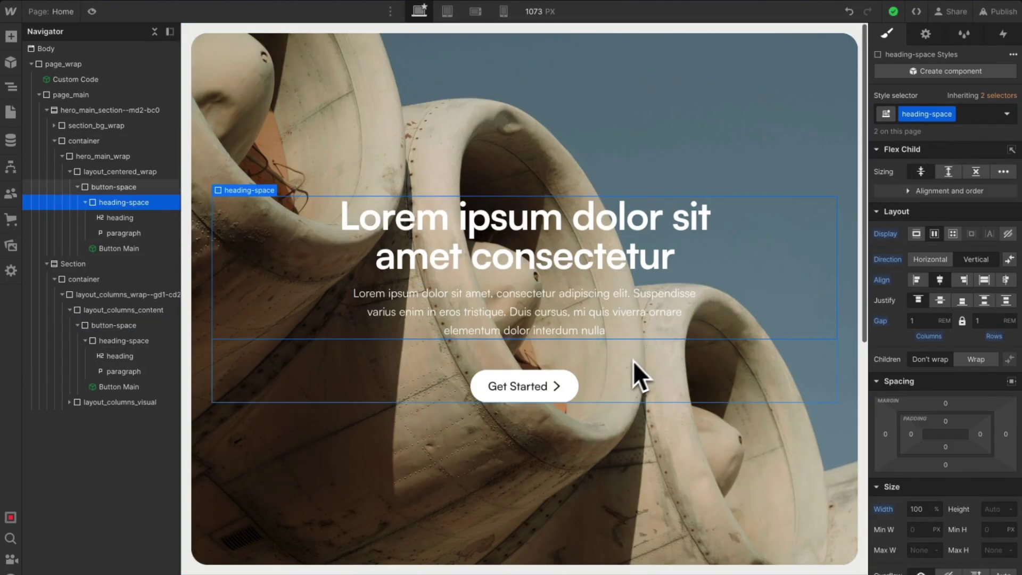
Step: Examine how the hero's heading-space wrapper is nested within the button-space wrapper
{"action": "left_click", "coordinate": [625, 365]}
{"action": "left_click", "coordinate": [753, 279]}
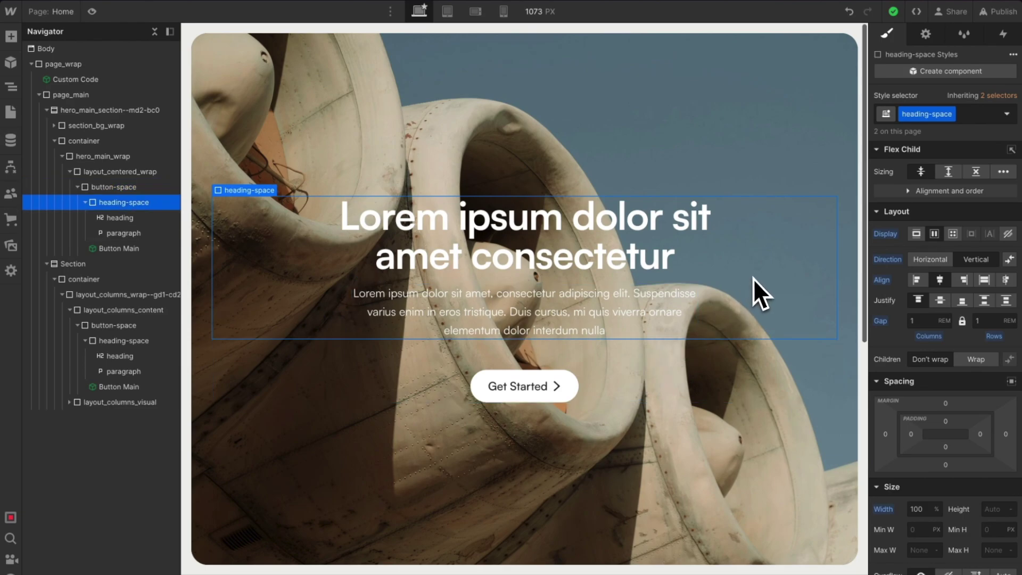